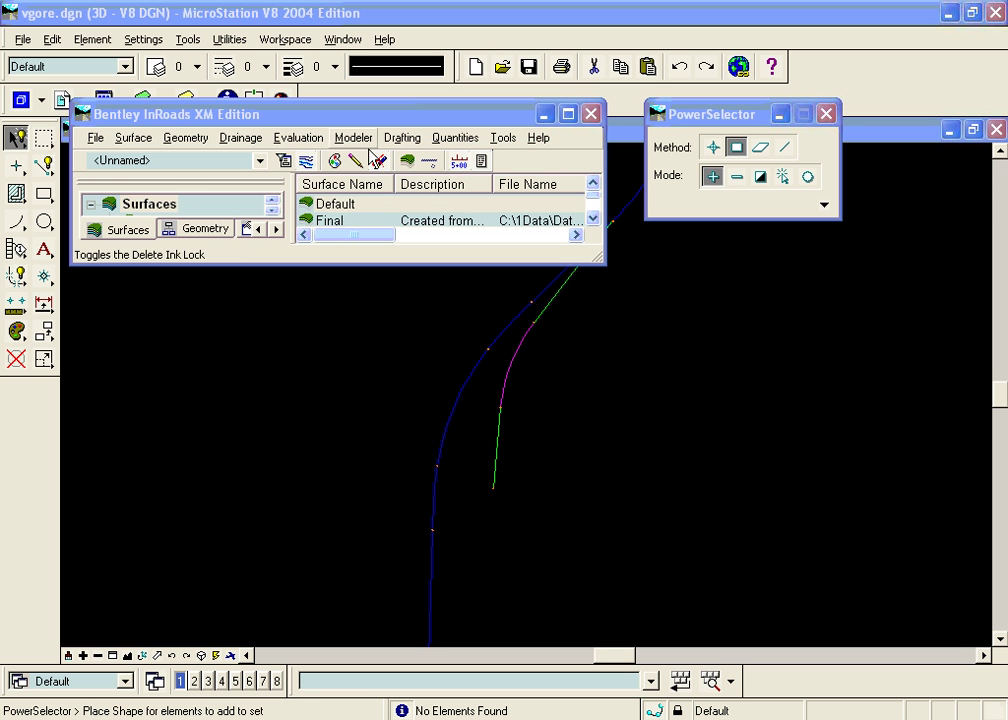
Create the Ramp B profile from the Final and Hwy12Topo surfaces, placed right of the alignments.
click(300, 138)
mouse_move(313, 167)
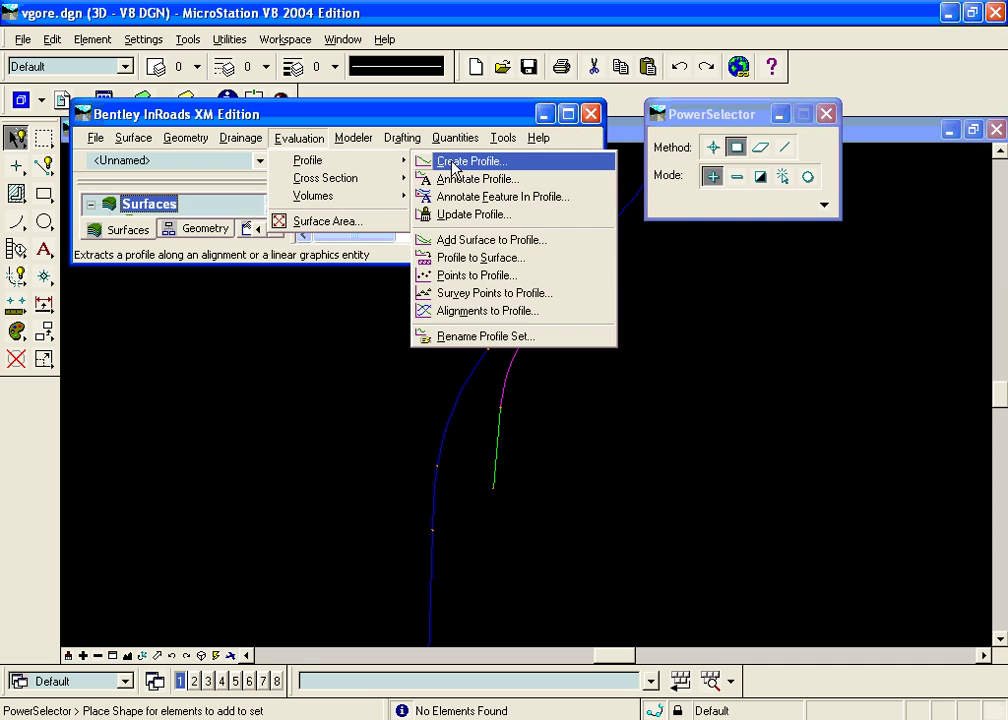
click(445, 163)
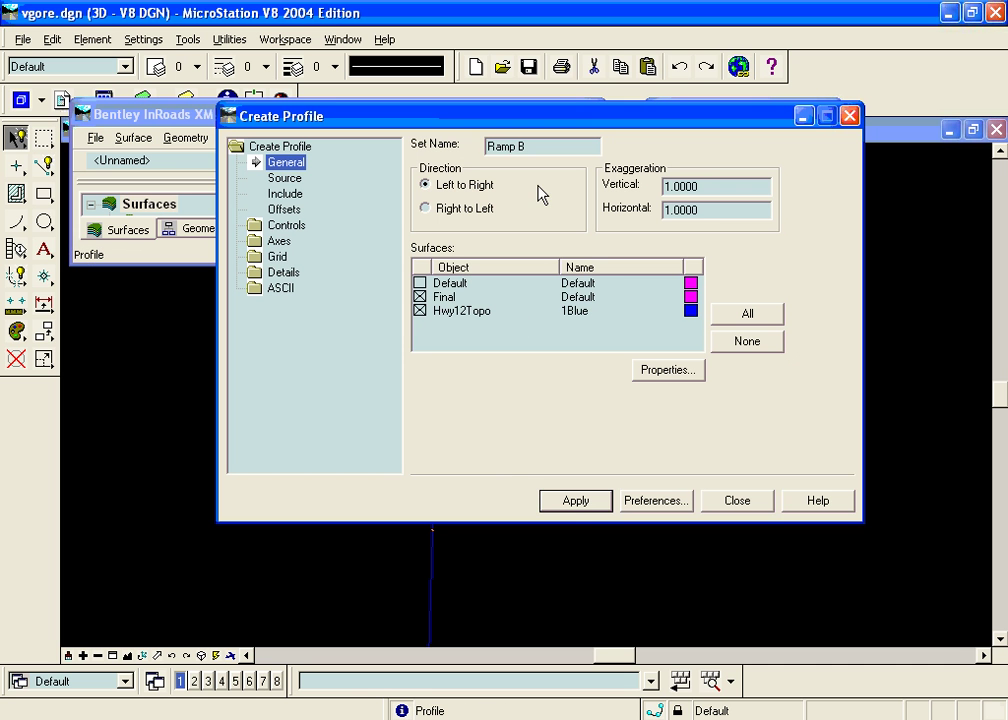
click(570, 503)
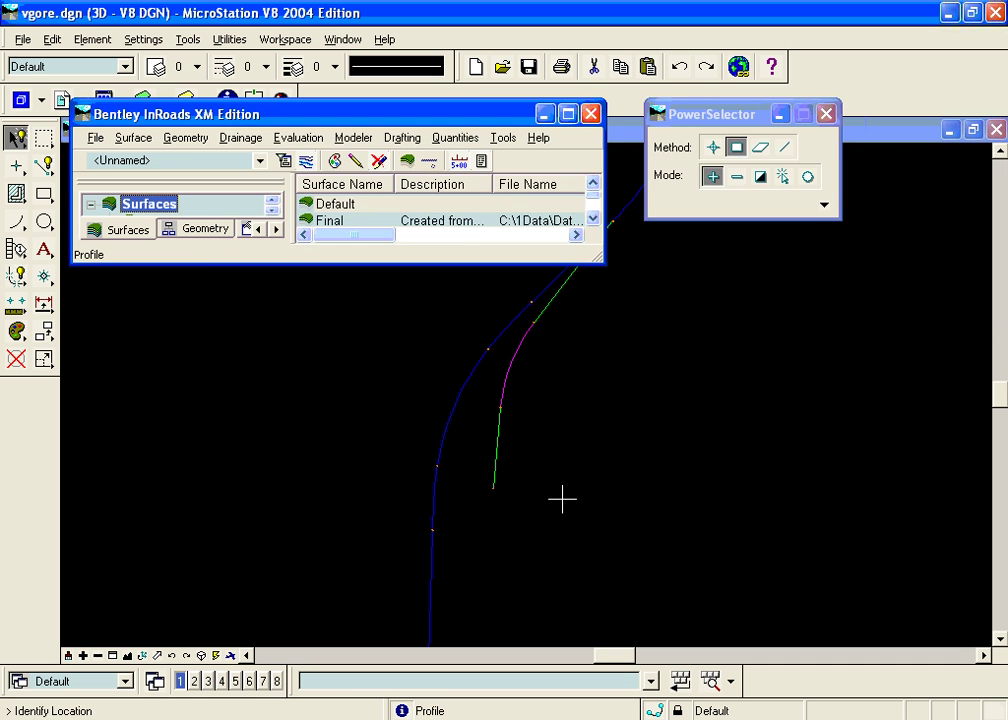
click(641, 464)
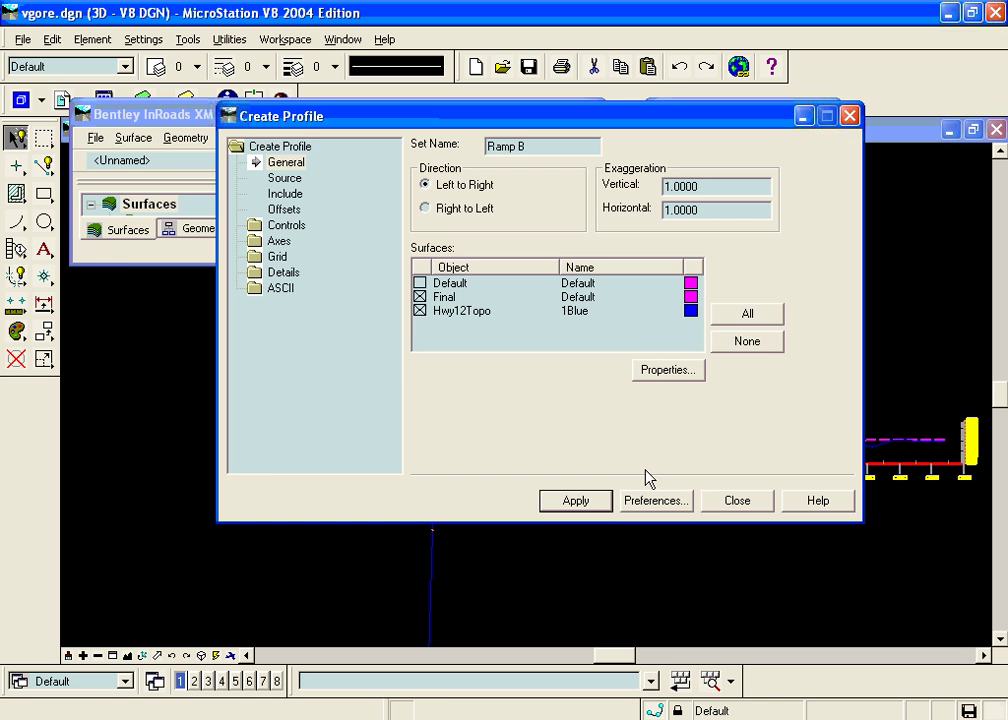
click(724, 505)
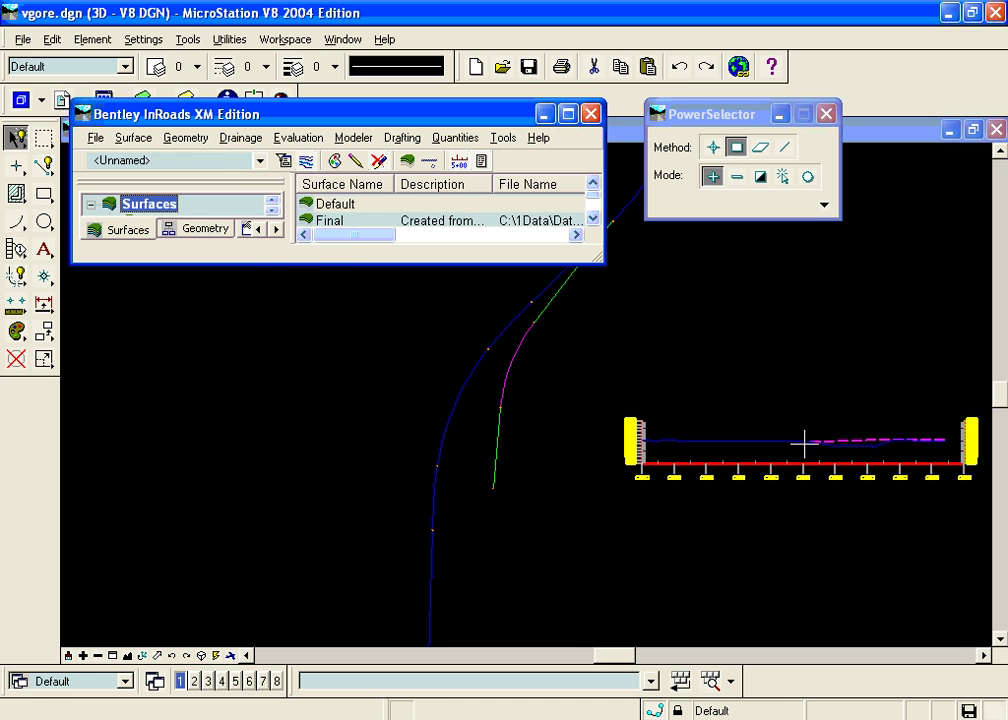
Display the ramp's active vertical alignment on the Ramp B profile.
click(186, 138)
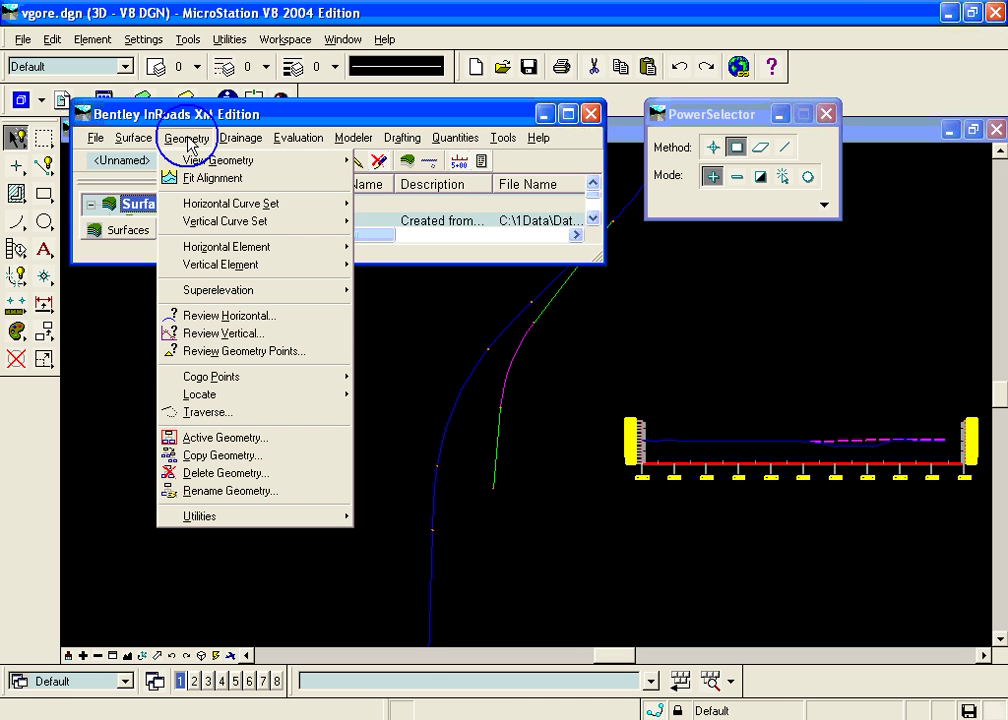
mouse_move(193, 161)
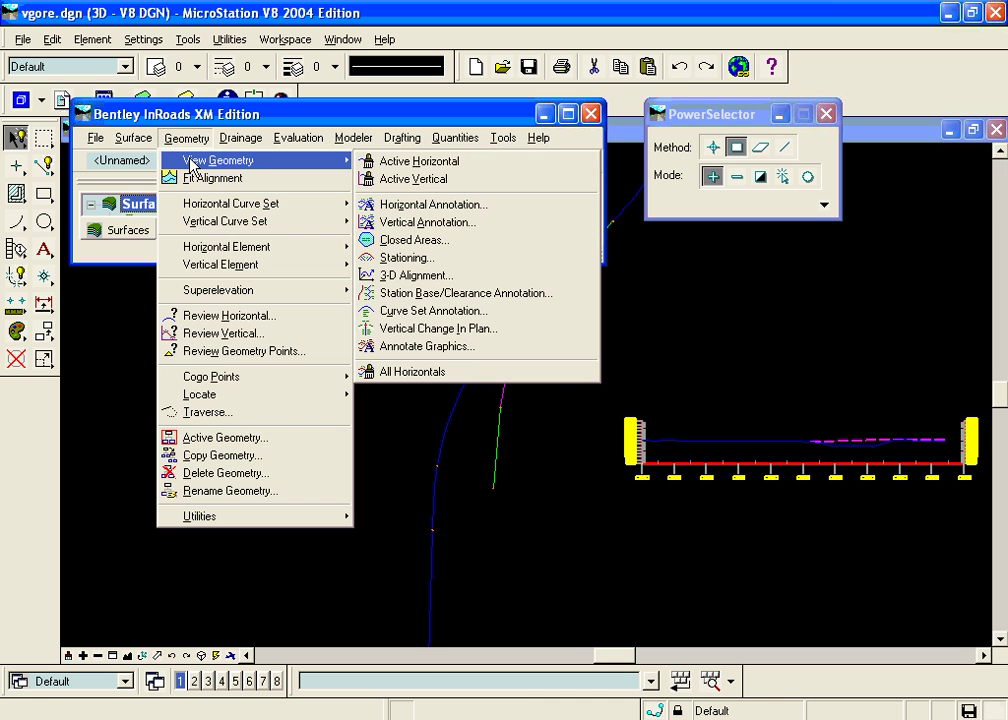
click(432, 179)
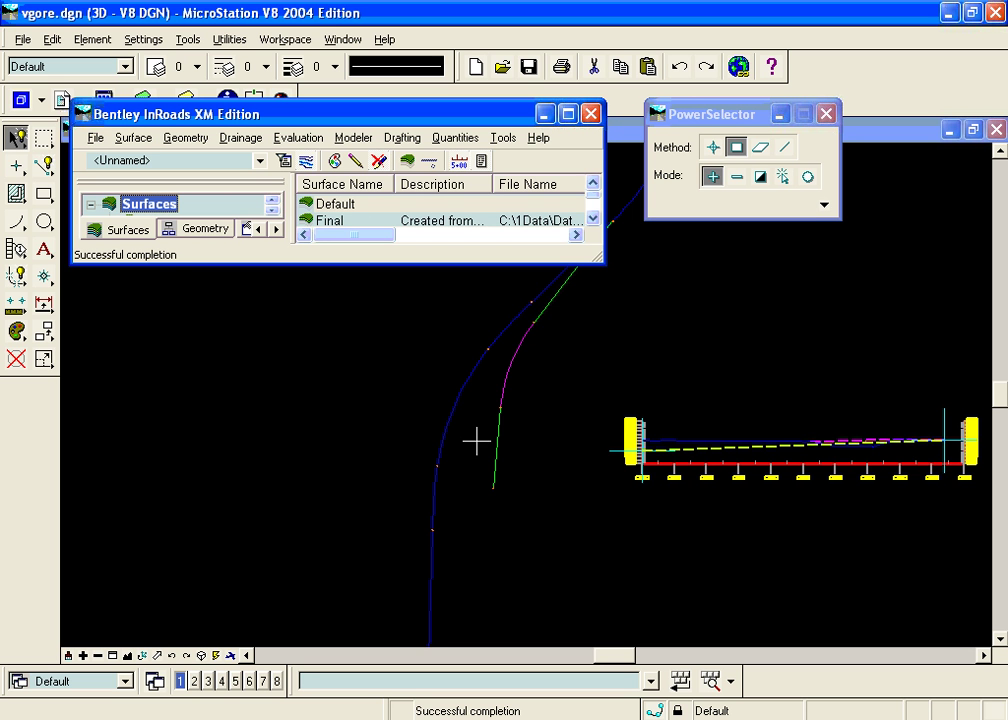
Open the Roadway Designer on corridor RMPB and step the cross section to station 0+80.
click(353, 137)
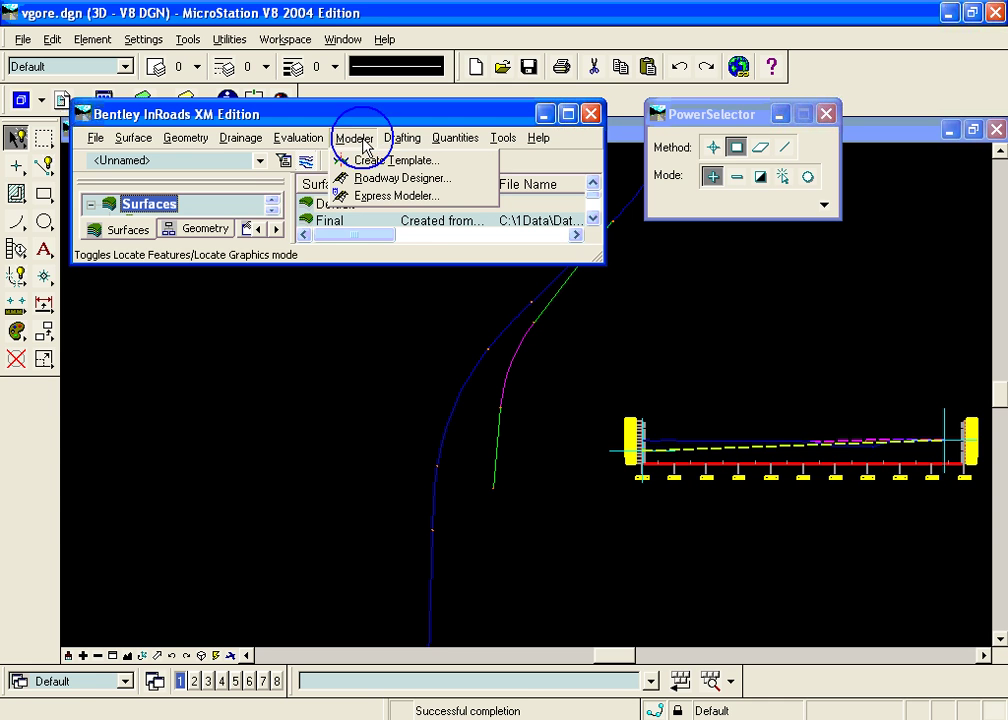
click(370, 178)
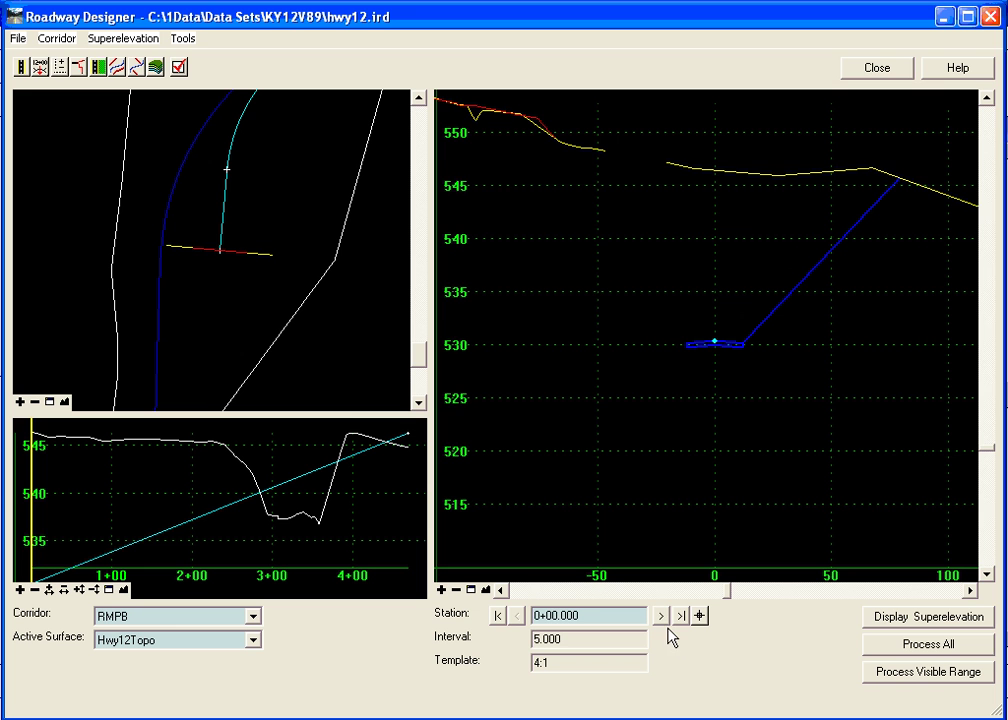
drag(660, 615, 660, 615)
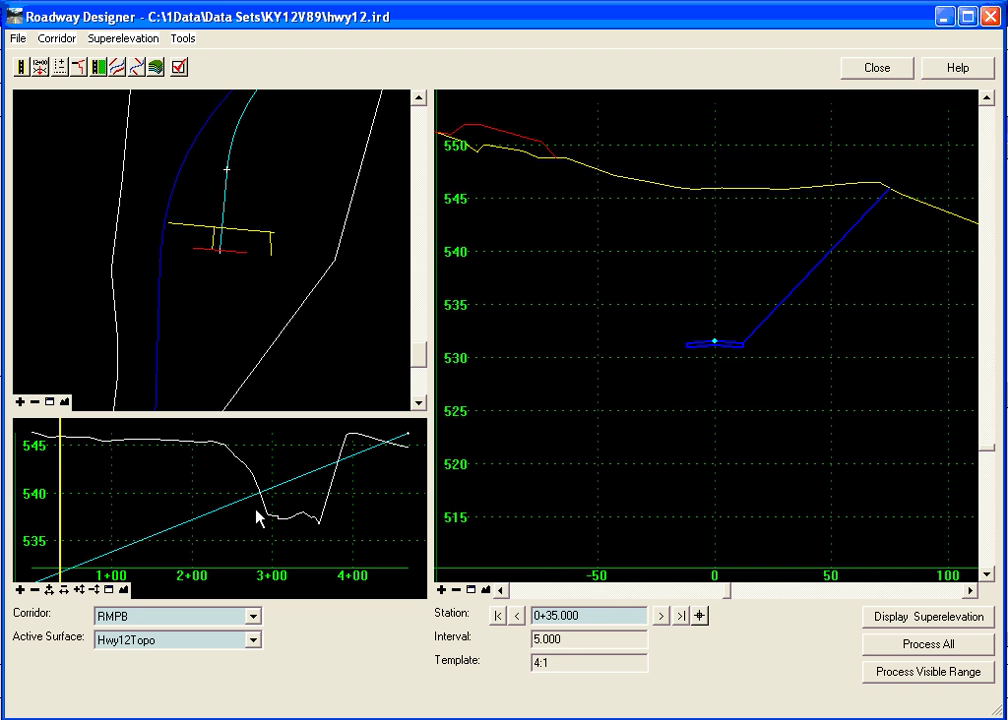
click(667, 615)
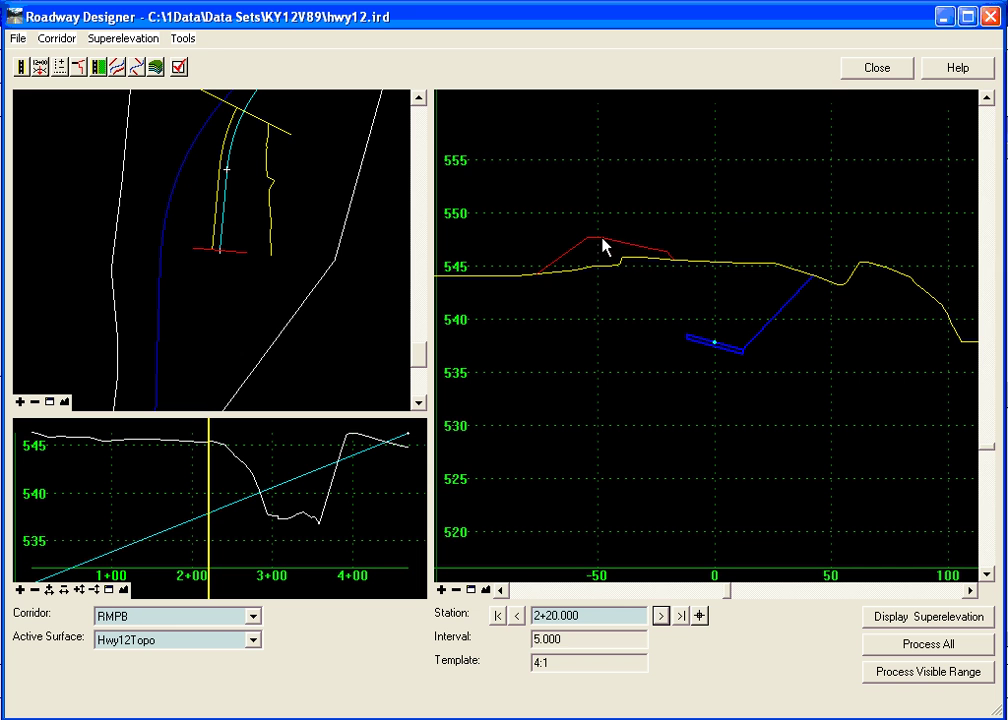
Step through cross sections 2+80, 3+35, 3+90 and 4+55 to end station 4+68.998.
click(661, 615)
click(661, 615)
click(661, 615)
click(661, 615)
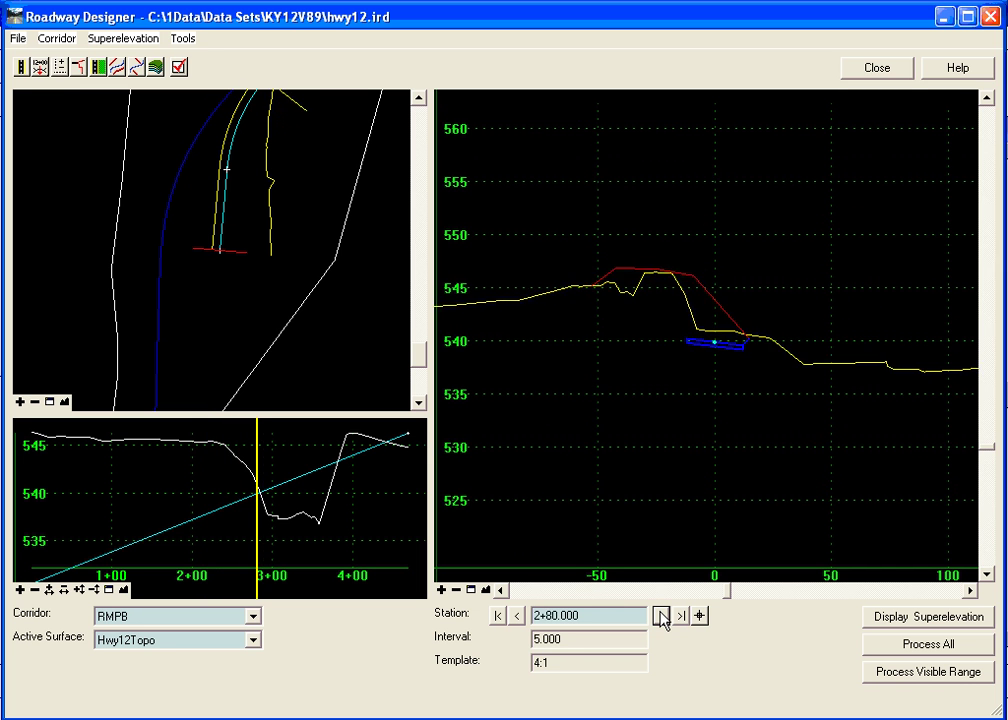
click(661, 615)
click(661, 615)
click(661, 615)
click(661, 615)
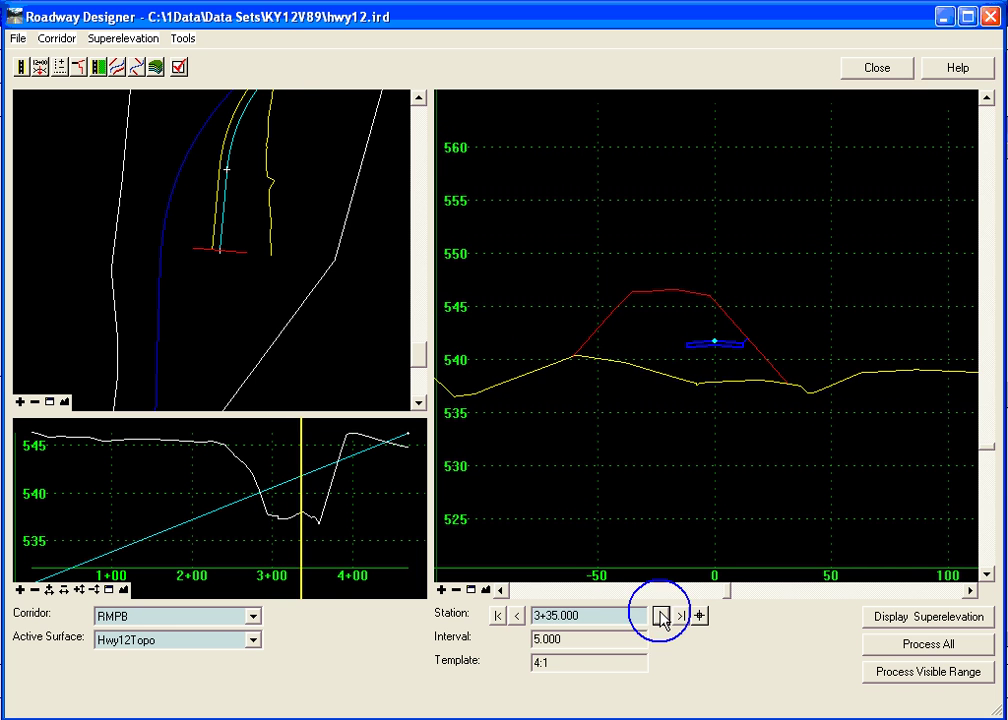
click(661, 615)
click(661, 615)
click(661, 615)
click(661, 615)
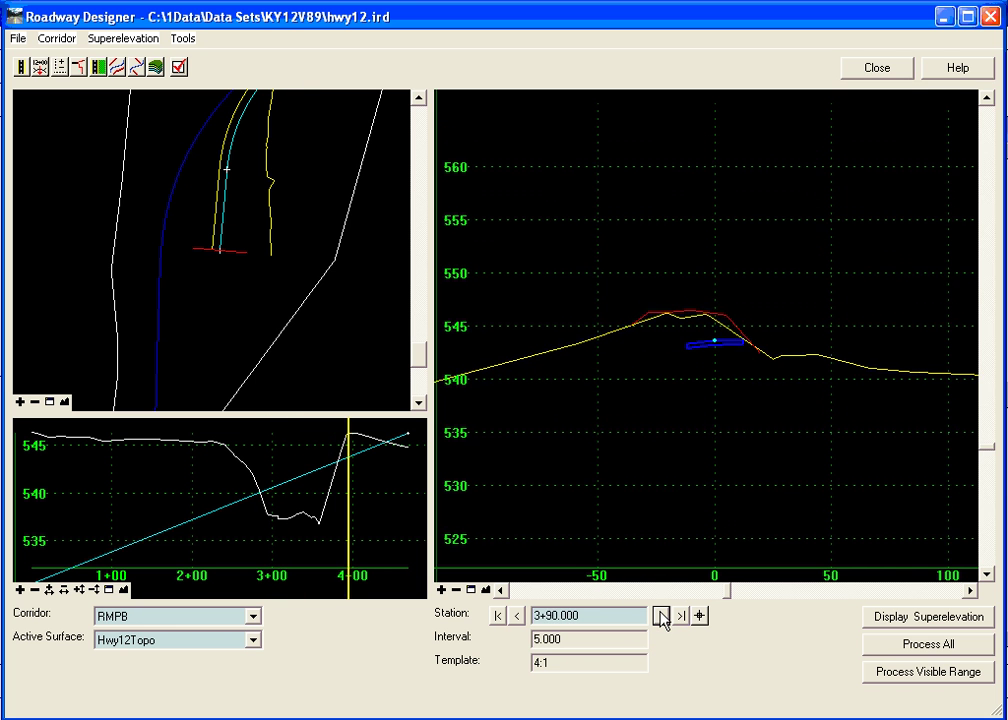
click(661, 615)
click(661, 615)
click(661, 615)
click(661, 615)
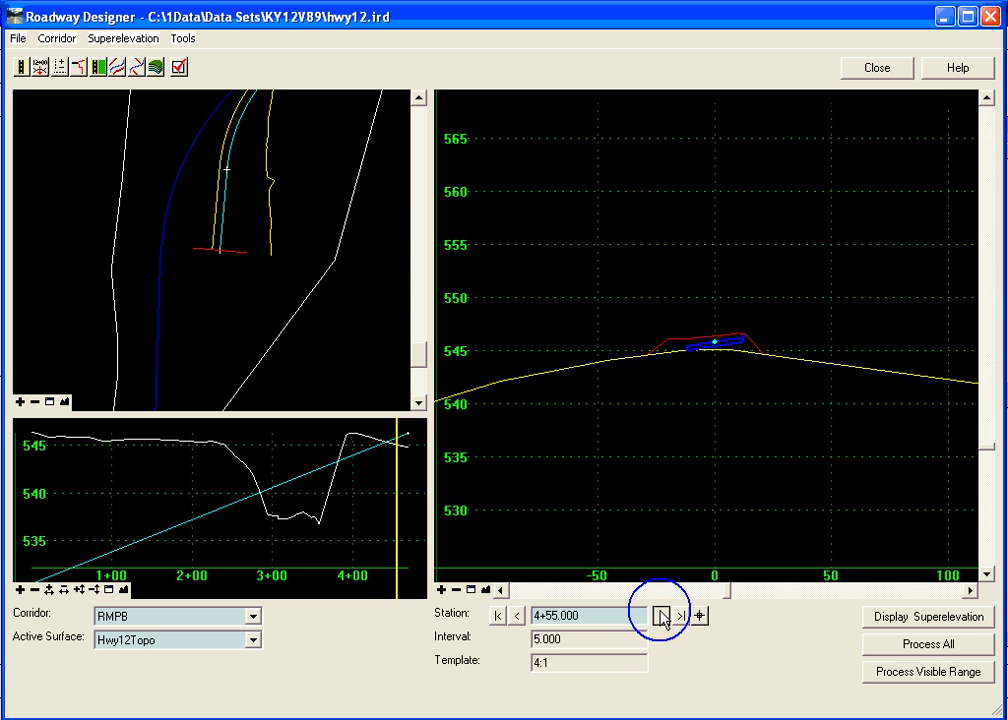
click(661, 615)
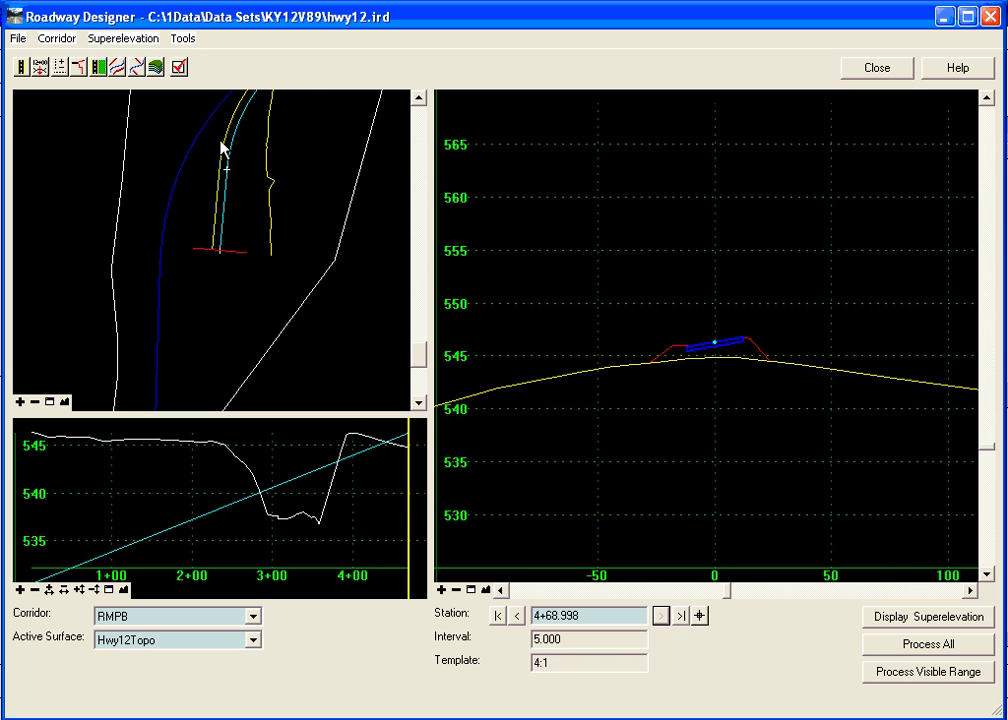
In the Vertical Gore tool, pick mainline edge ROS and ramp edges RmpLEOP and RmpREOP.
click(182, 40)
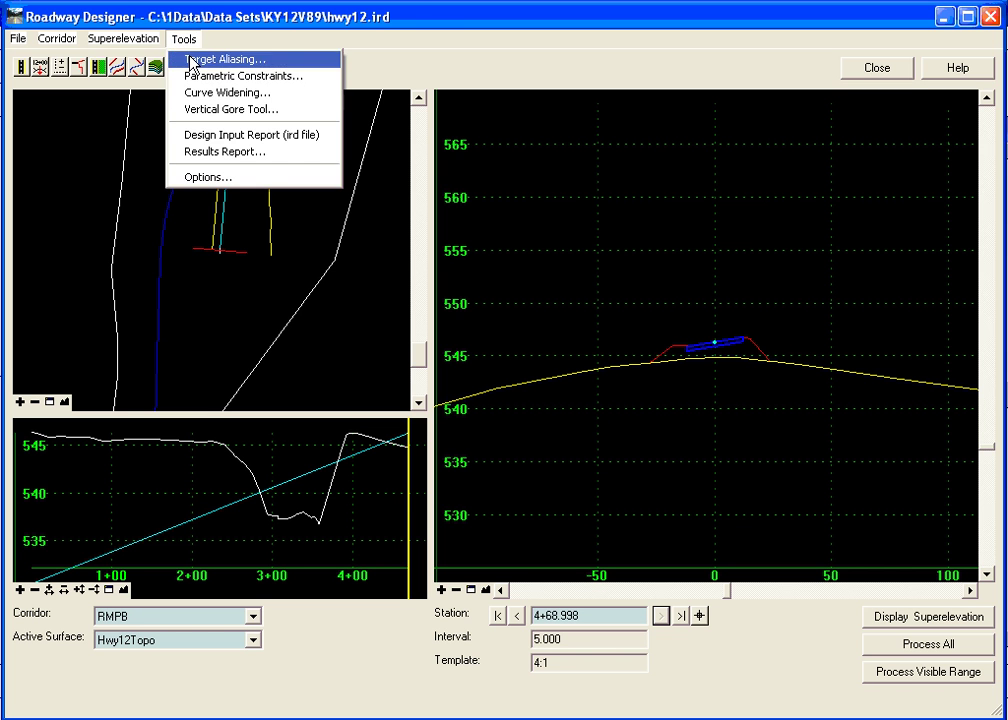
click(220, 110)
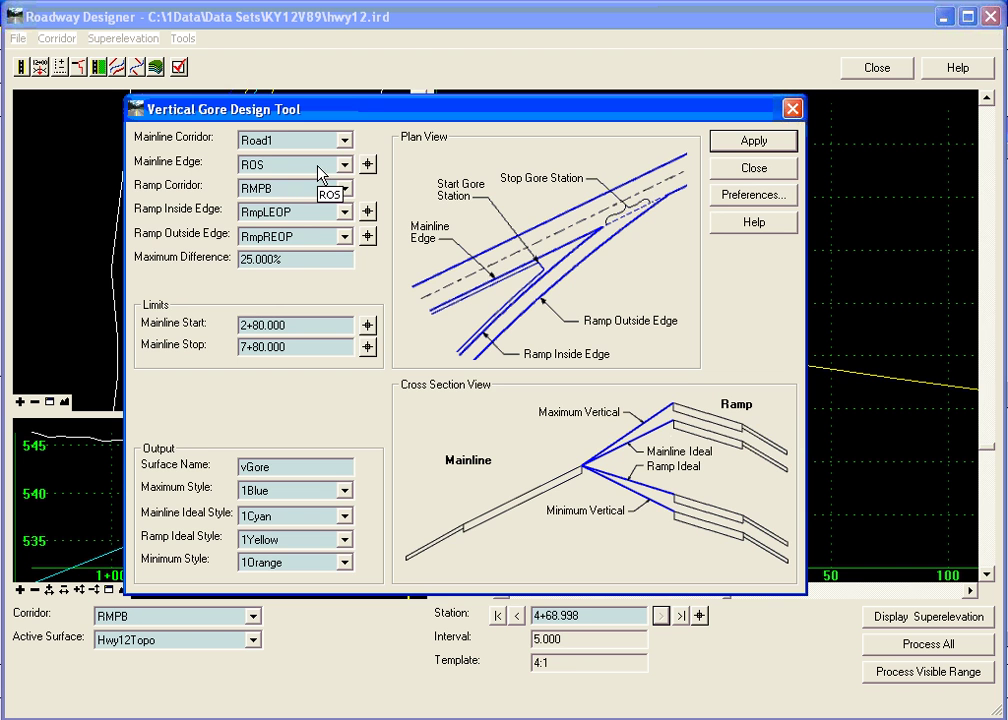
click(368, 164)
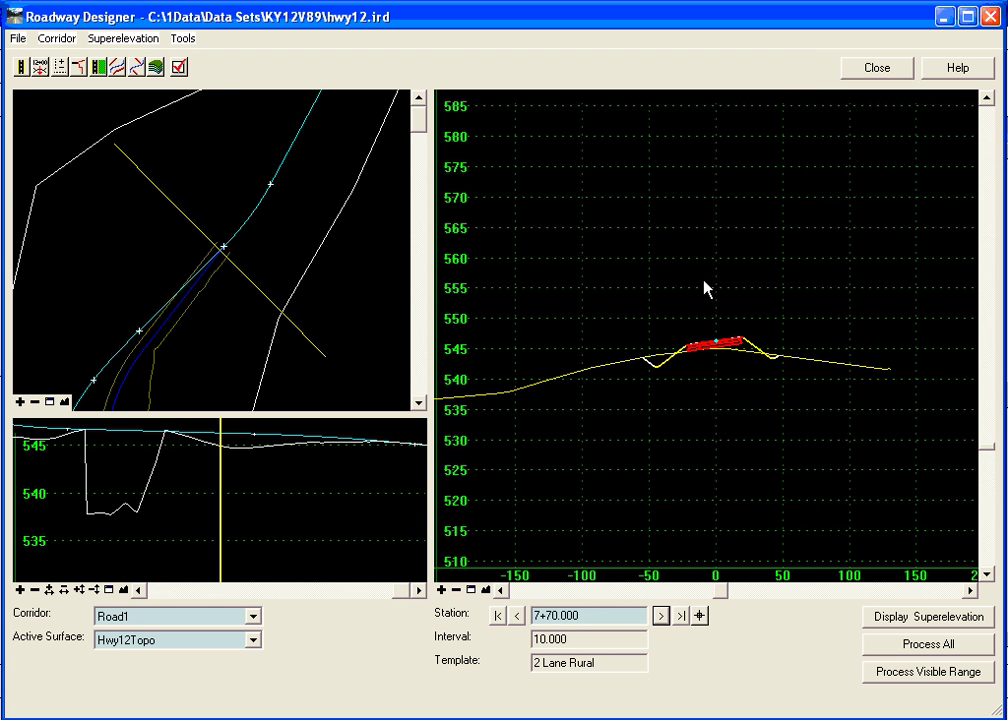
click(735, 335)
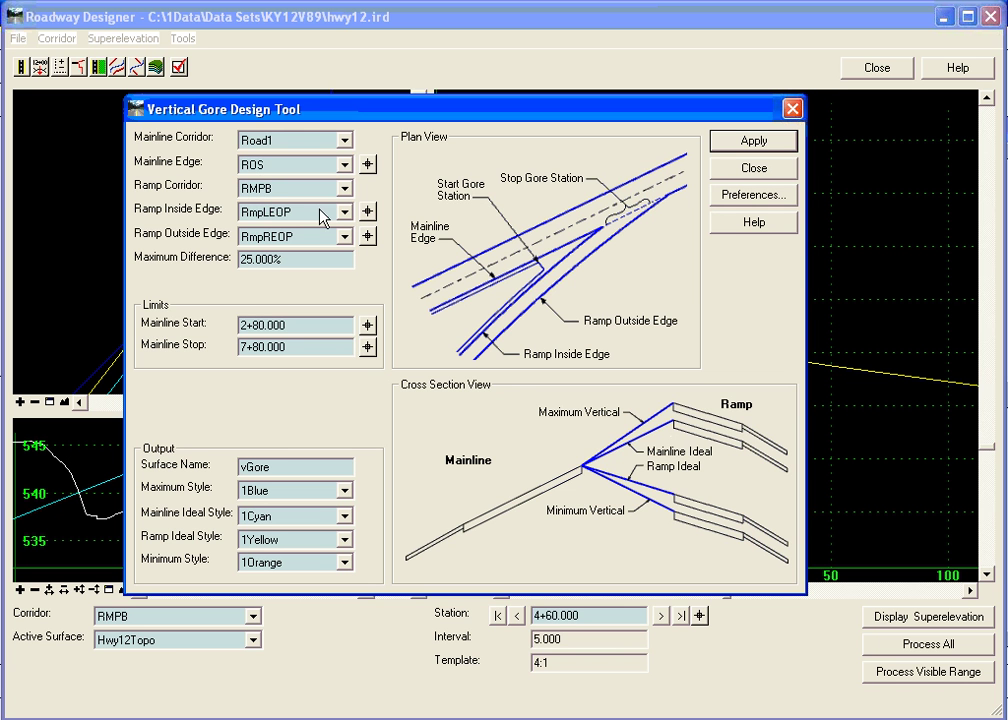
click(368, 211)
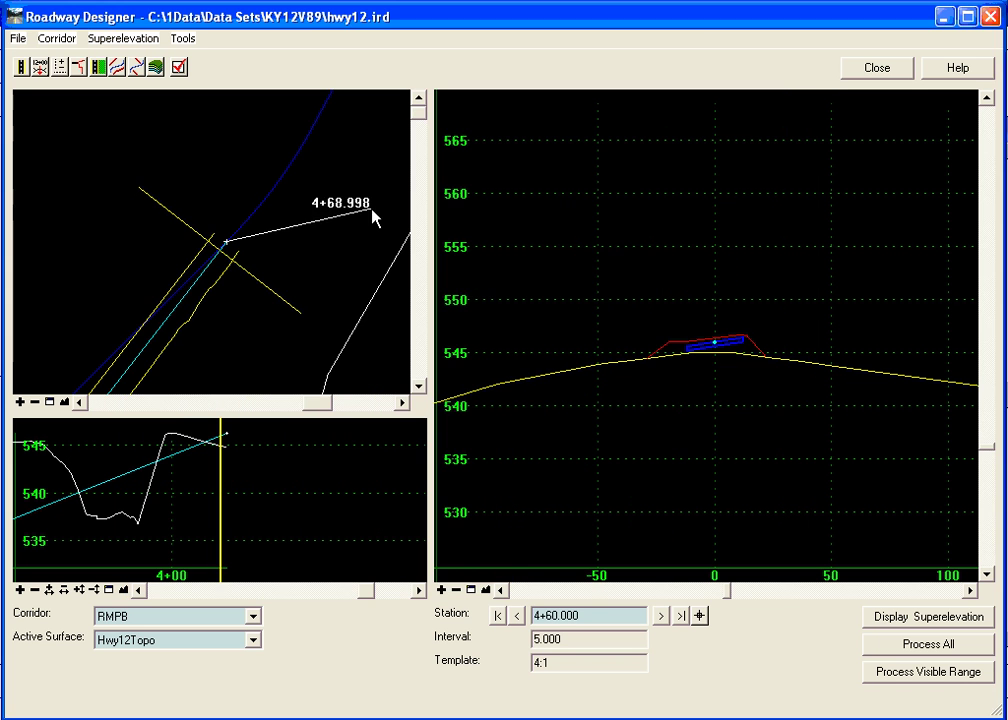
click(686, 347)
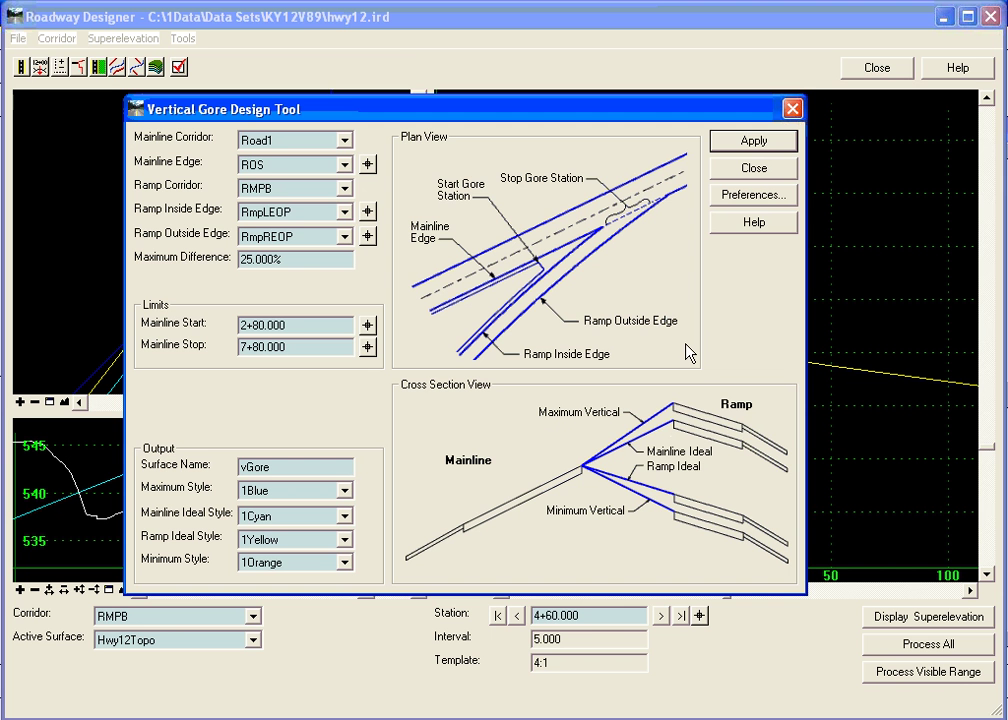
click(368, 236)
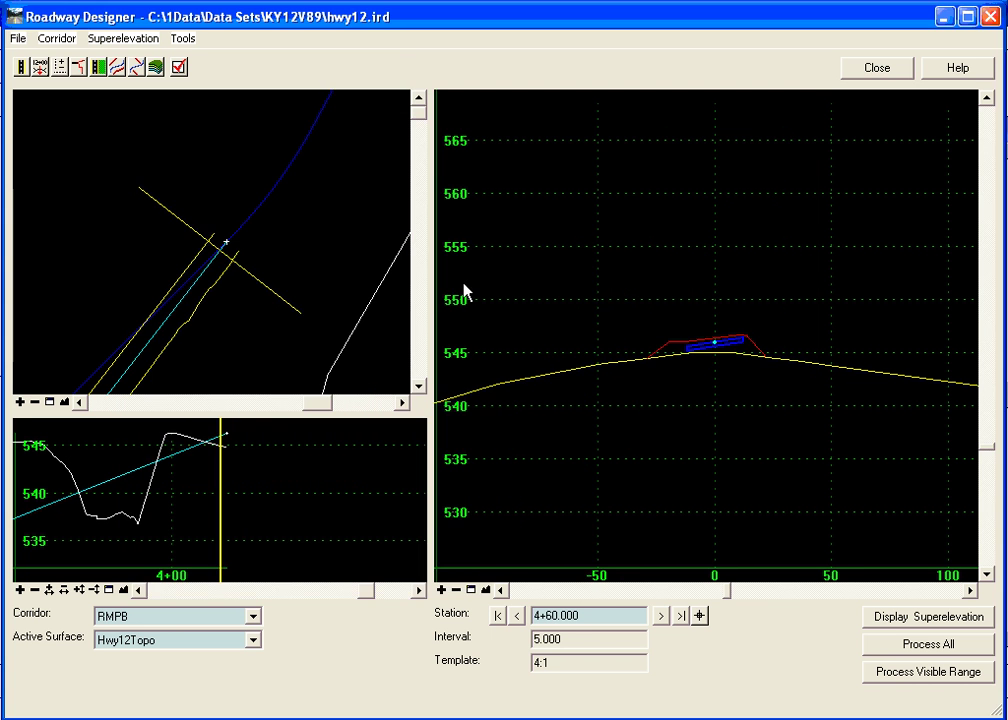
click(744, 336)
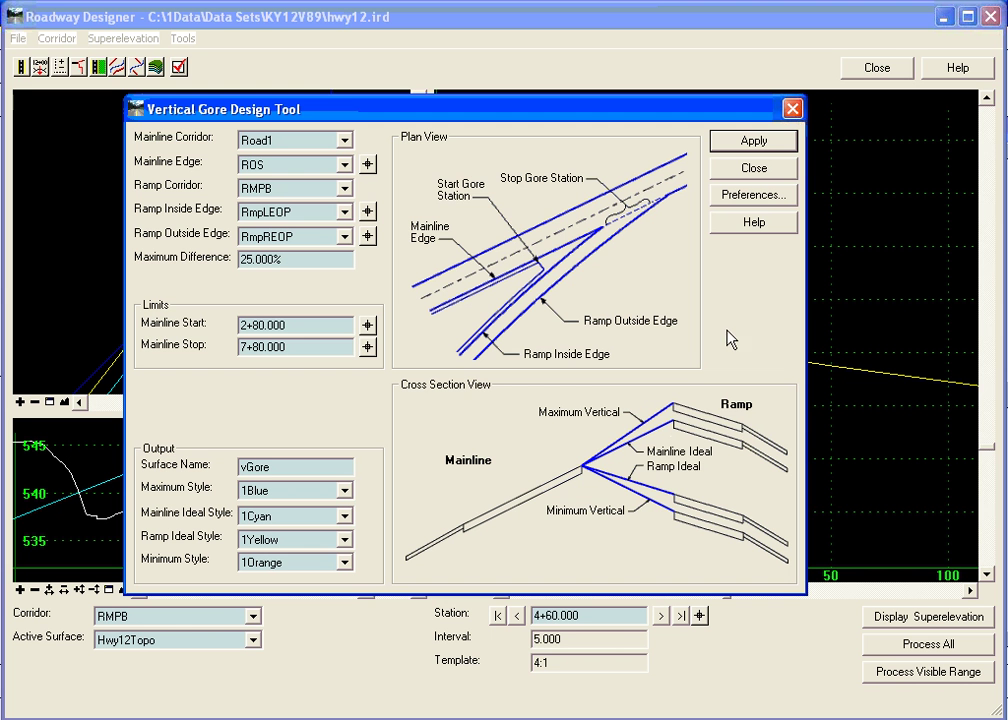
Change the maximum difference from 25% to 10%.
double_click(299, 258)
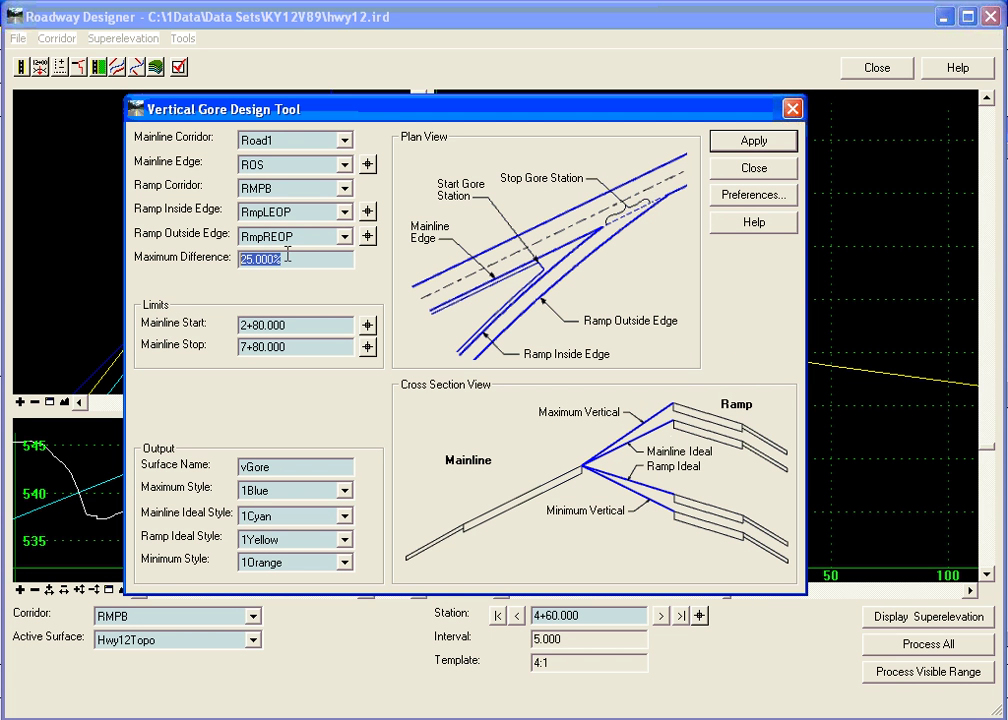
text(.1)
key(Tab)
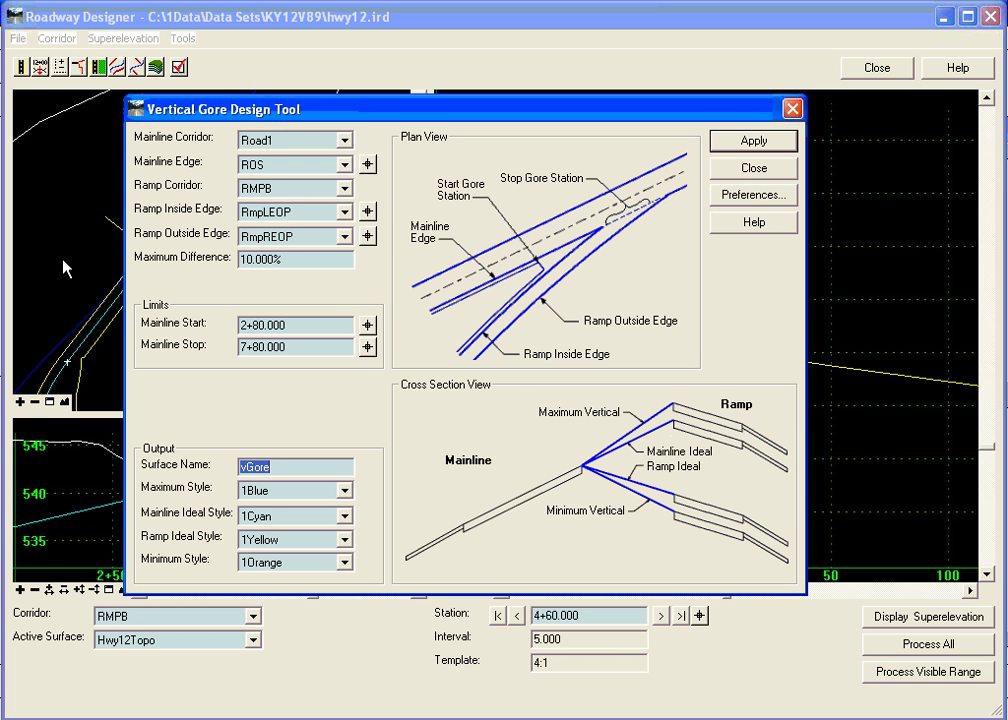
Set the mainline station range from 2+80.000 to 7+80.000.
scroll(63, 265, up, 2)
scroll(68, 263, up, 3)
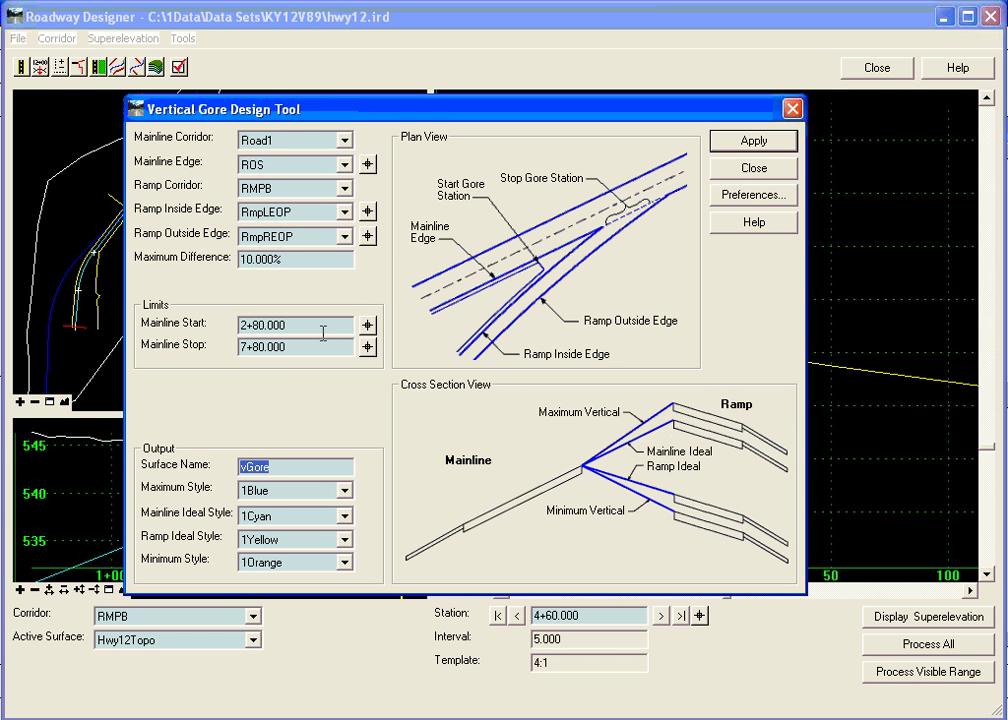
click(368, 327)
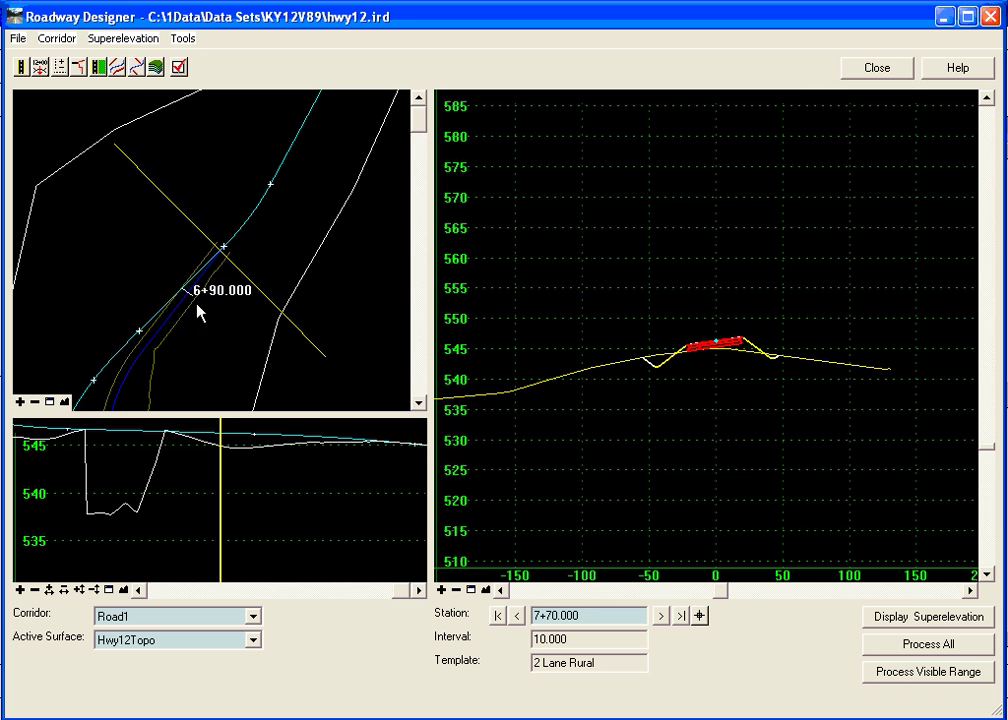
scroll(197, 310, down, 3)
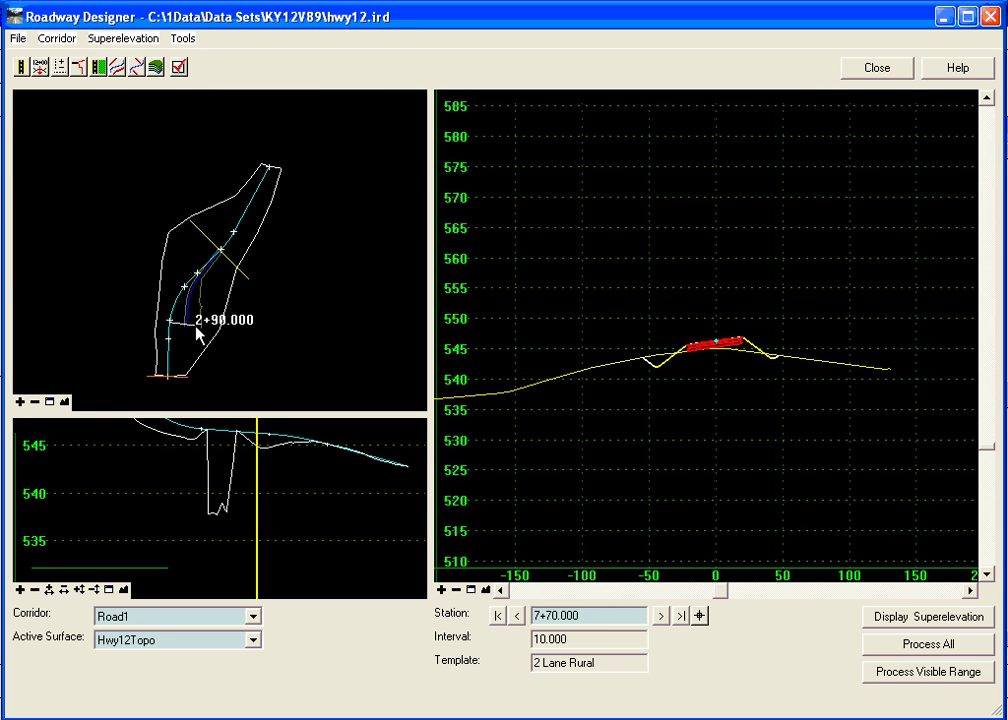
click(197, 328)
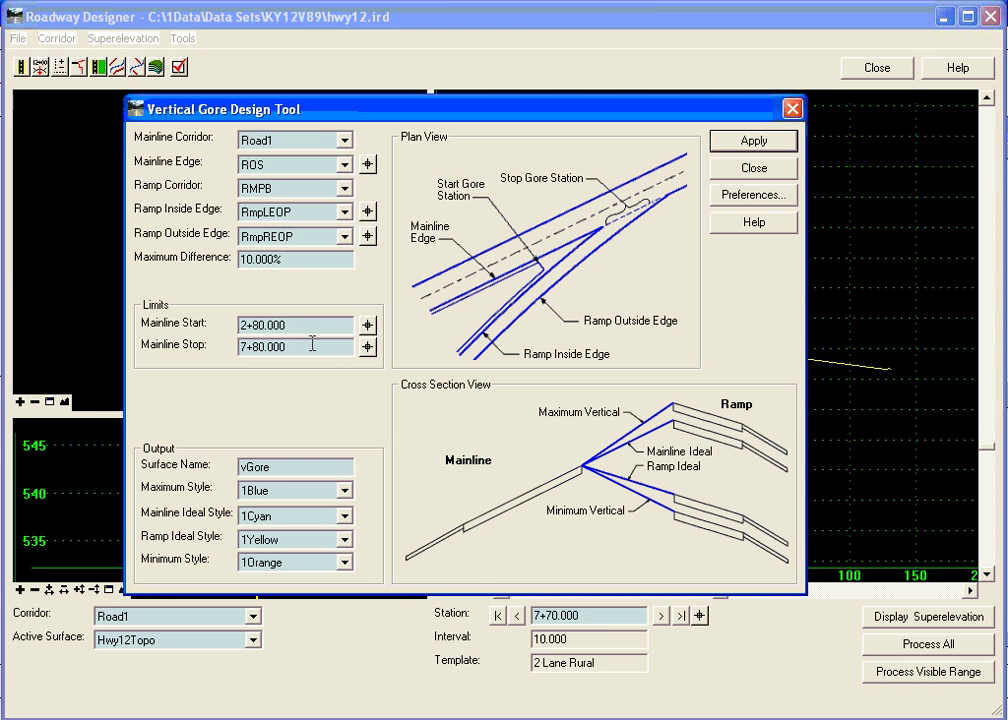
click(368, 346)
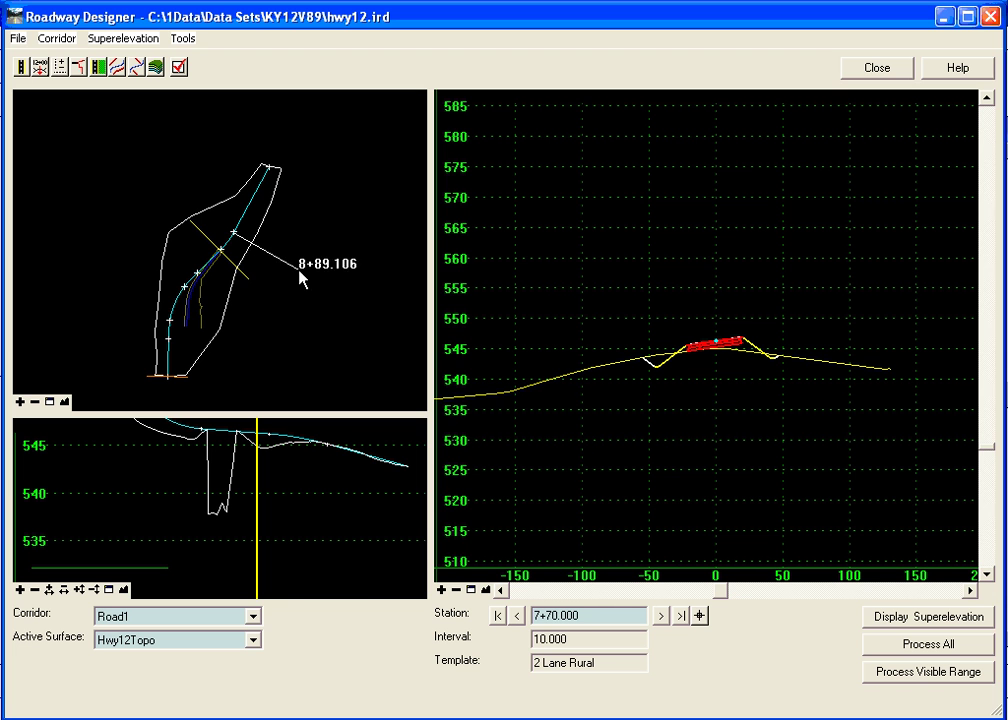
click(246, 273)
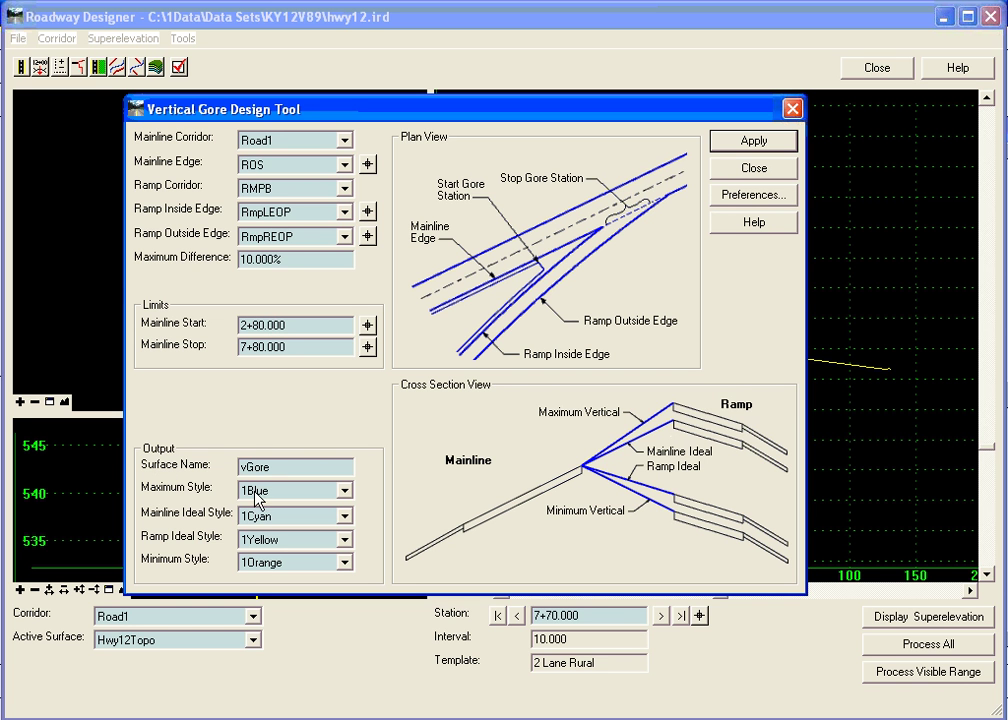
Style Maximum and Minimum as 1Red2, Mainline Ideal as 1Blue and Ramp Ideal as 1Green.
click(345, 490)
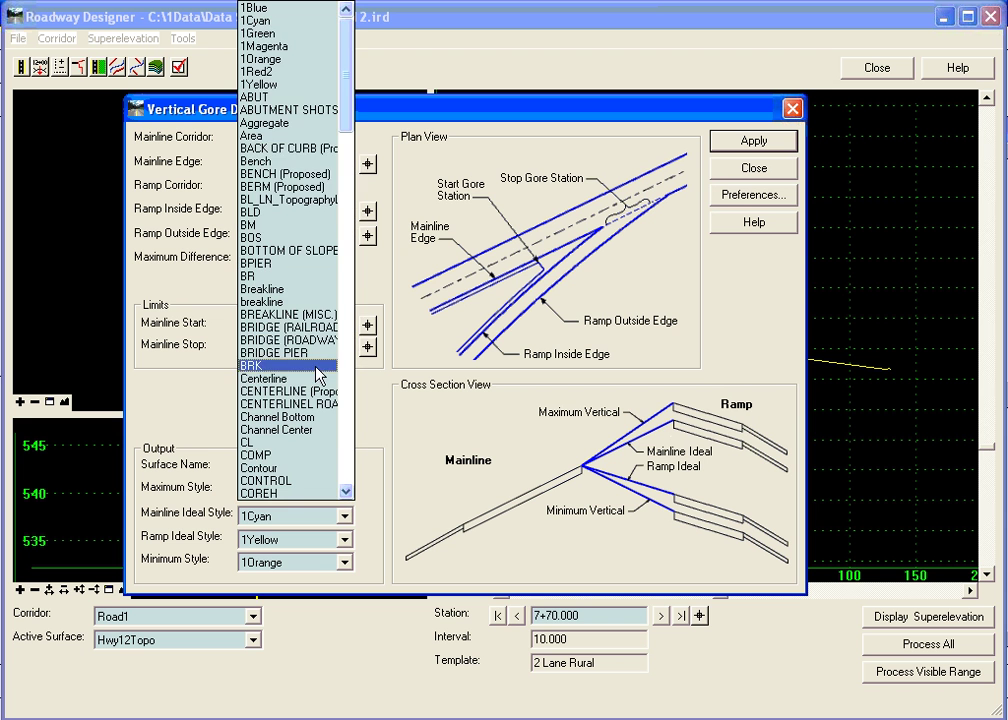
click(298, 72)
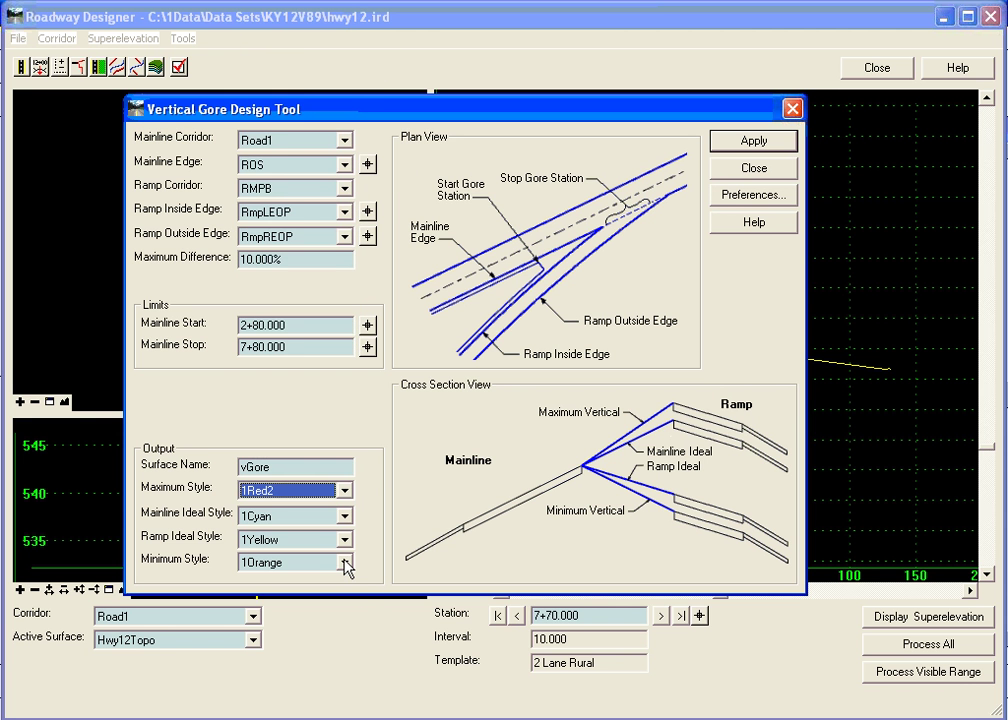
click(343, 563)
click(268, 72)
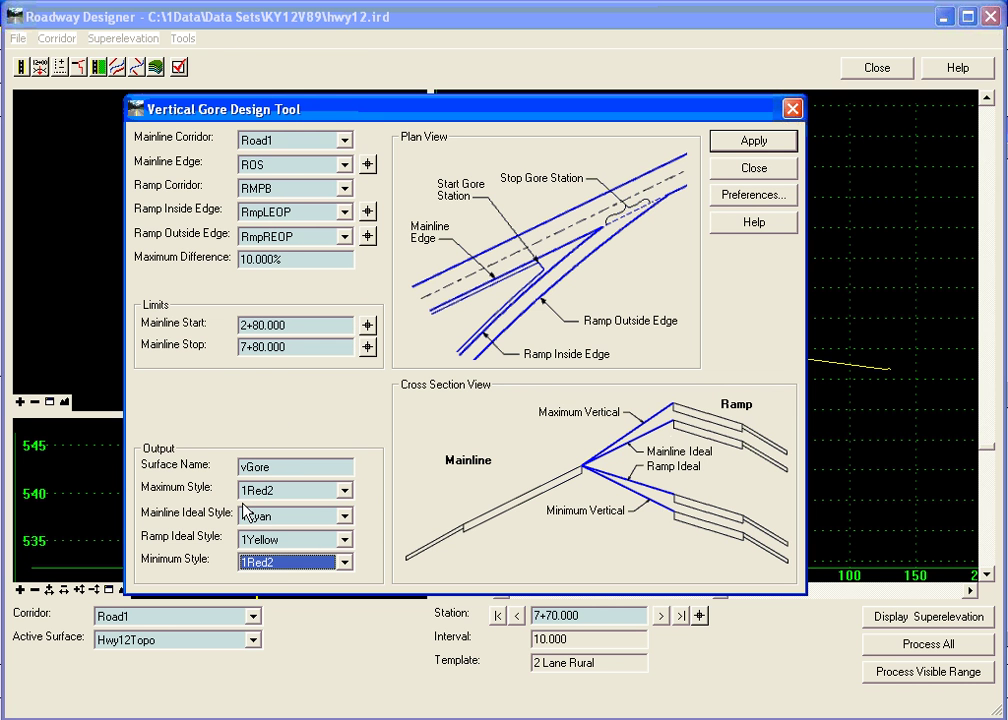
click(343, 515)
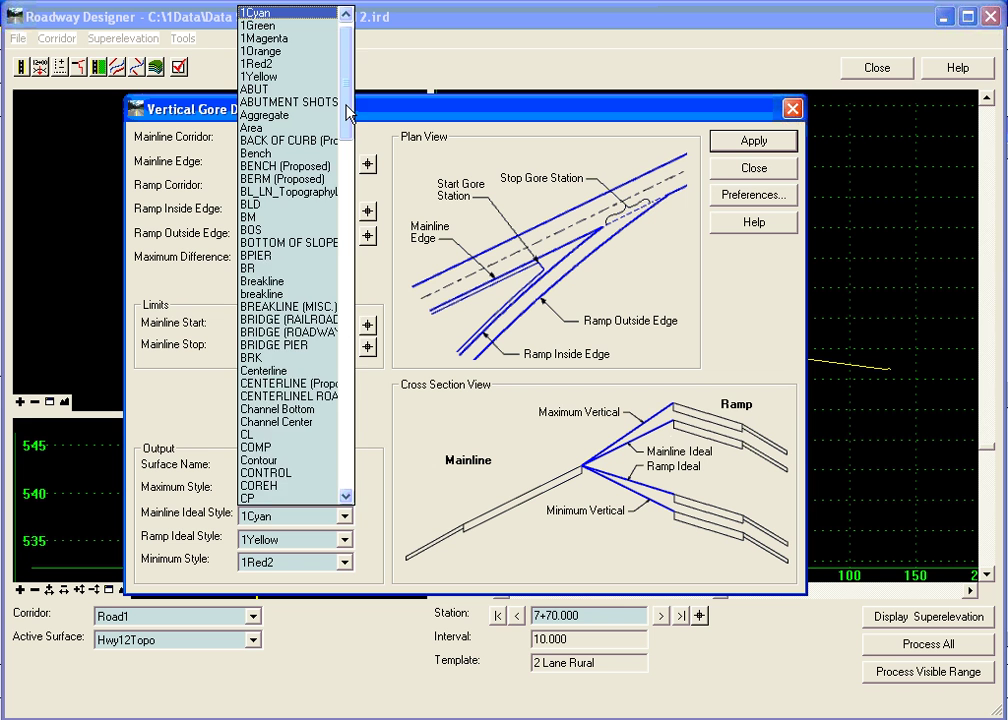
scroll(349, 108, up, 1)
click(270, 13)
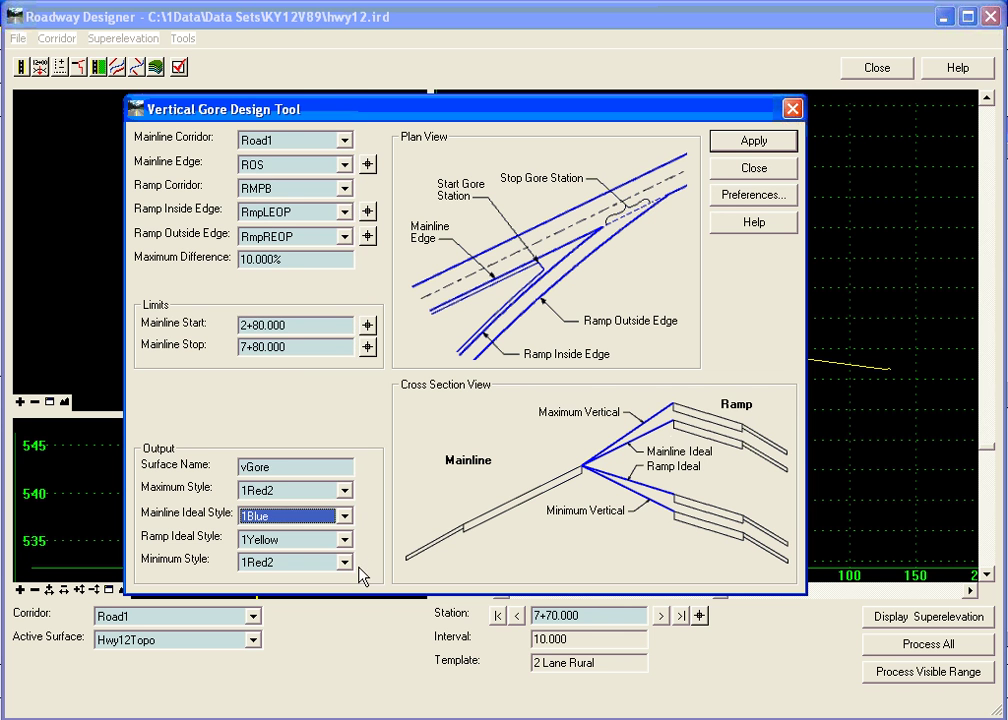
click(344, 540)
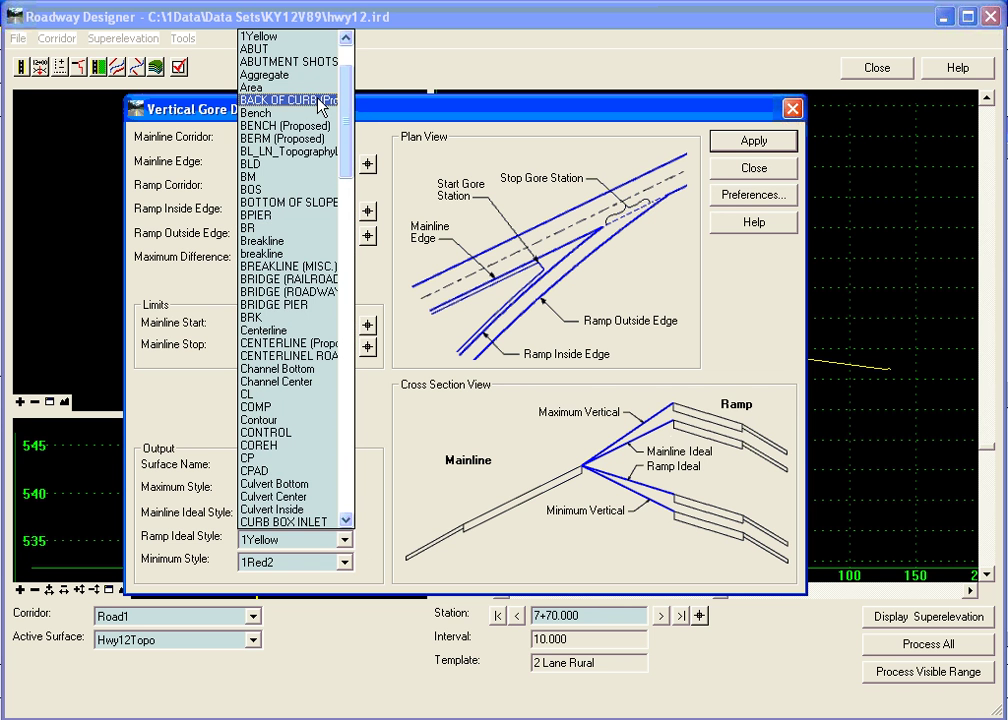
scroll(335, 80, up, 2)
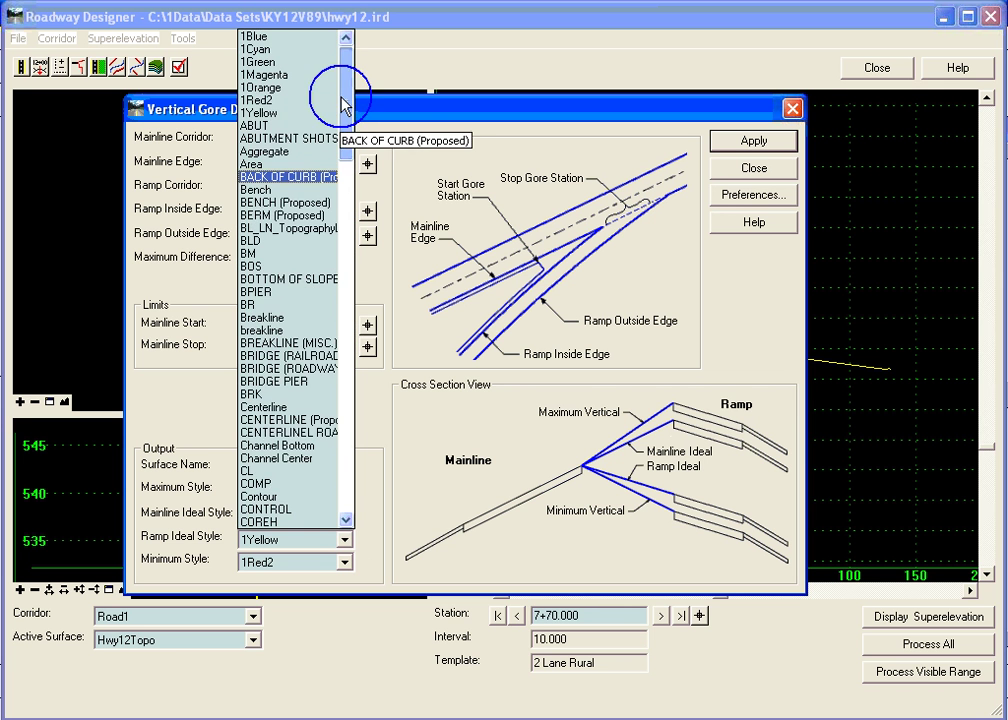
click(275, 61)
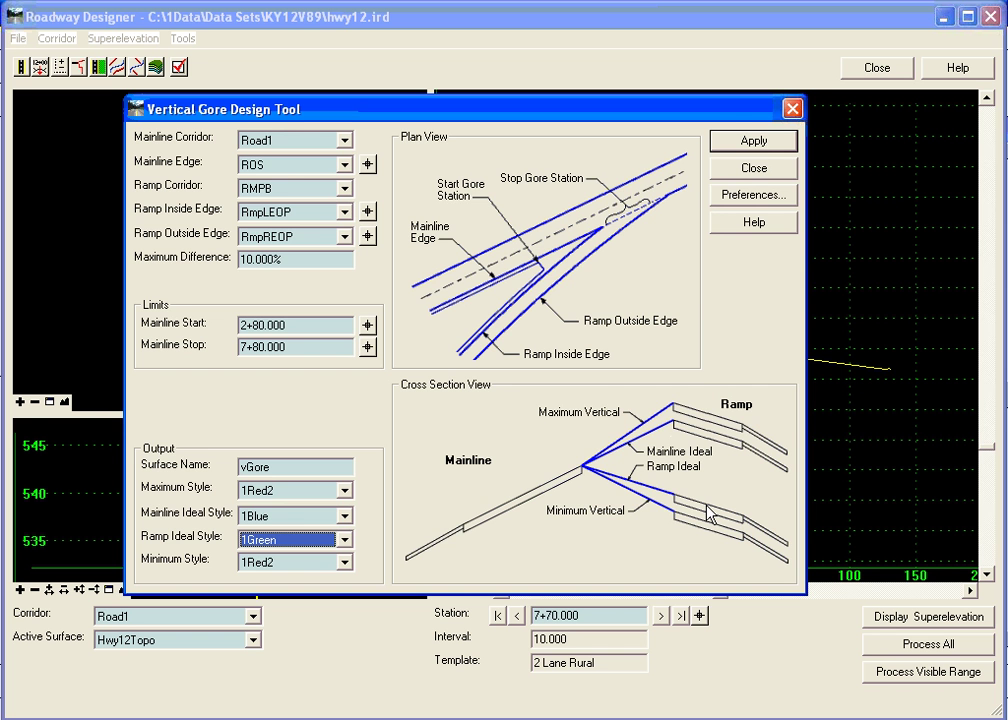
Apply the Vertical Gore settings to build vGore, then close the designer saving hwy12.ird.
click(755, 143)
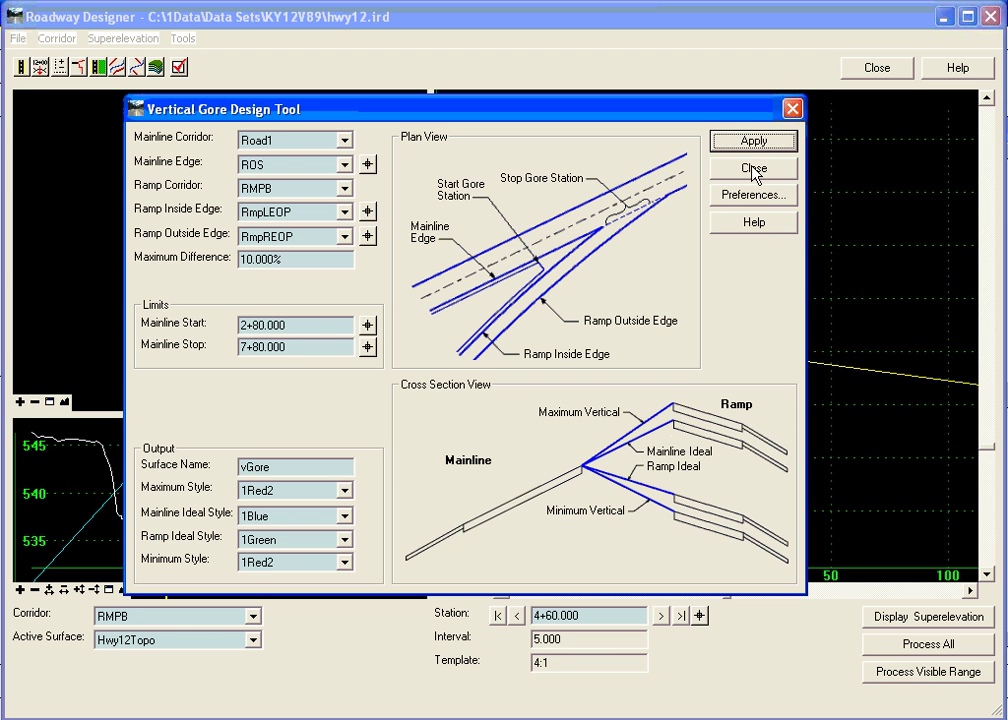
click(755, 170)
click(895, 69)
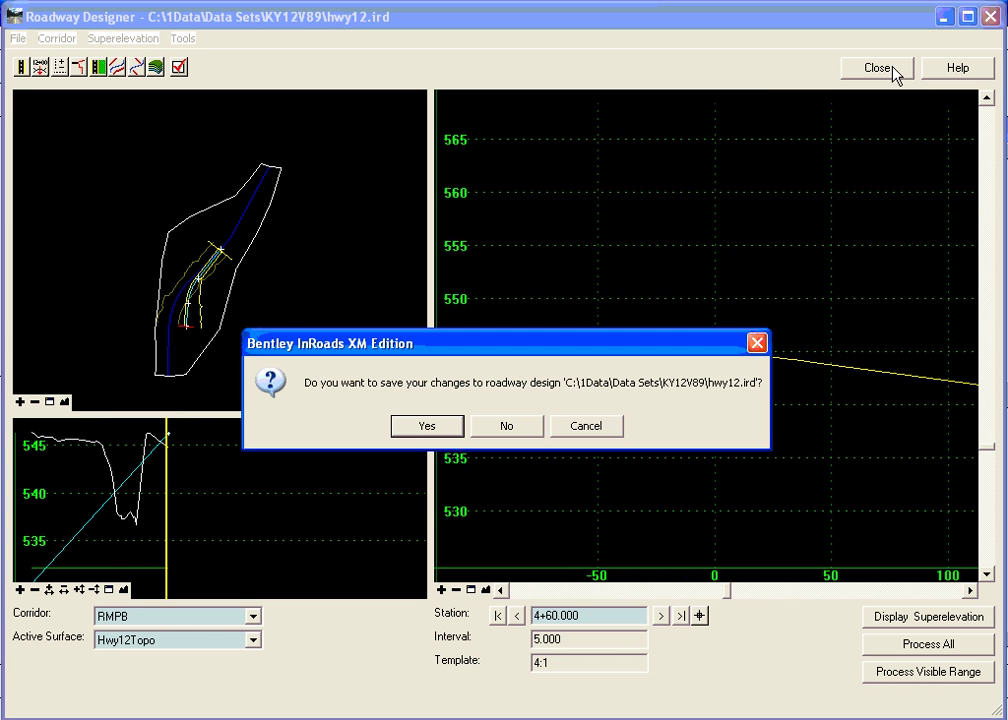
click(445, 426)
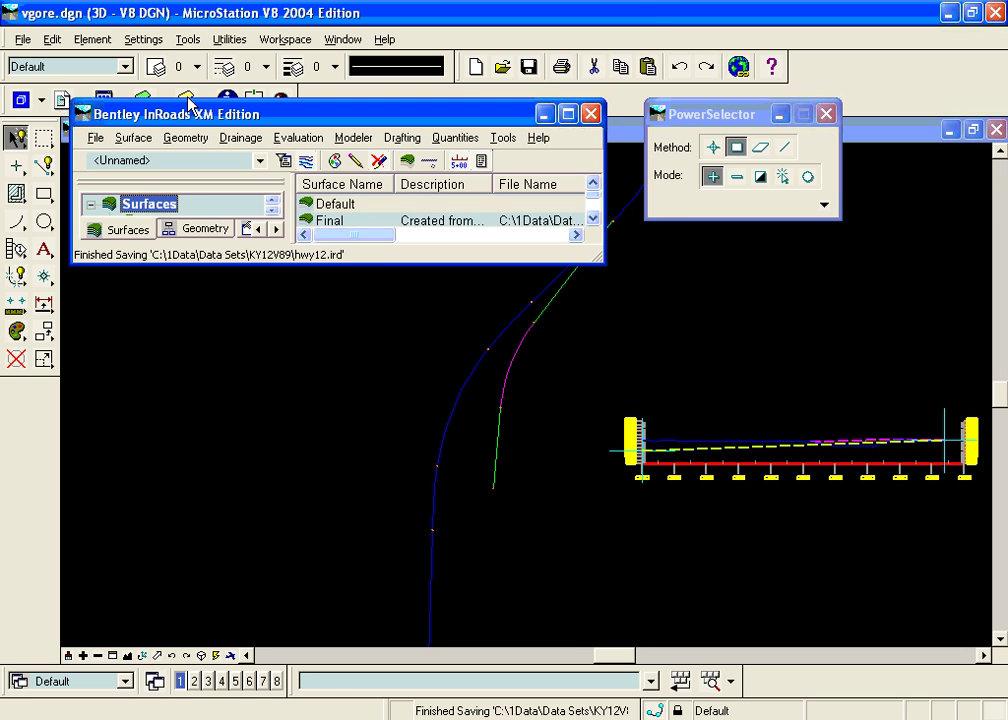
Turn on the Transverse level and zoom to inspect the green cross-section lines and profile.
click(146, 72)
click(392, 478)
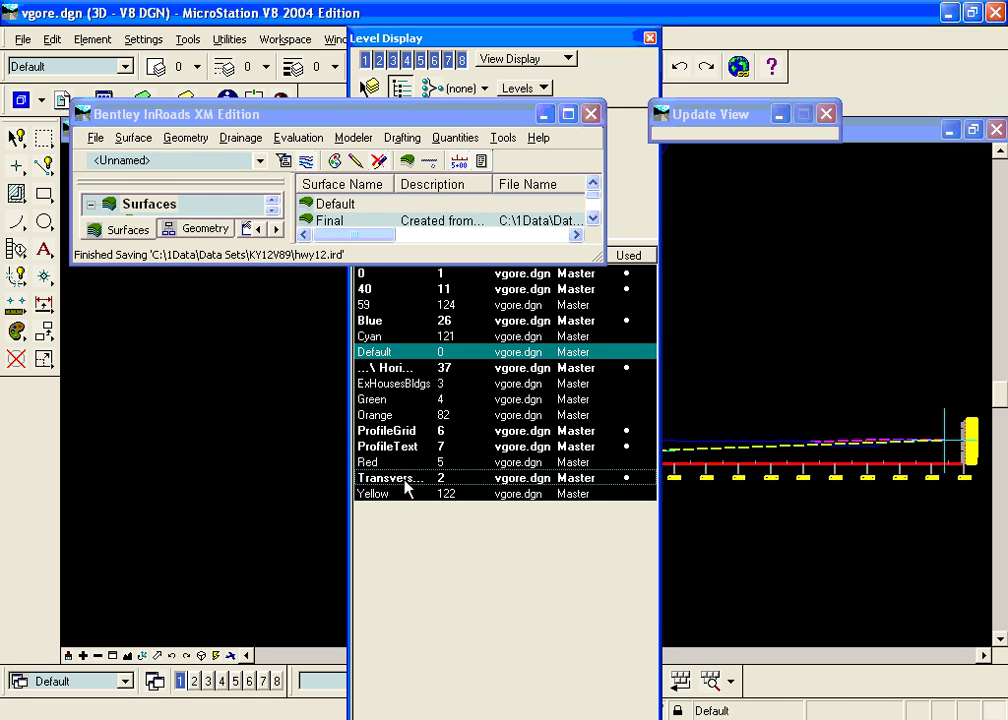
click(650, 37)
scroll(450, 455, up, 5)
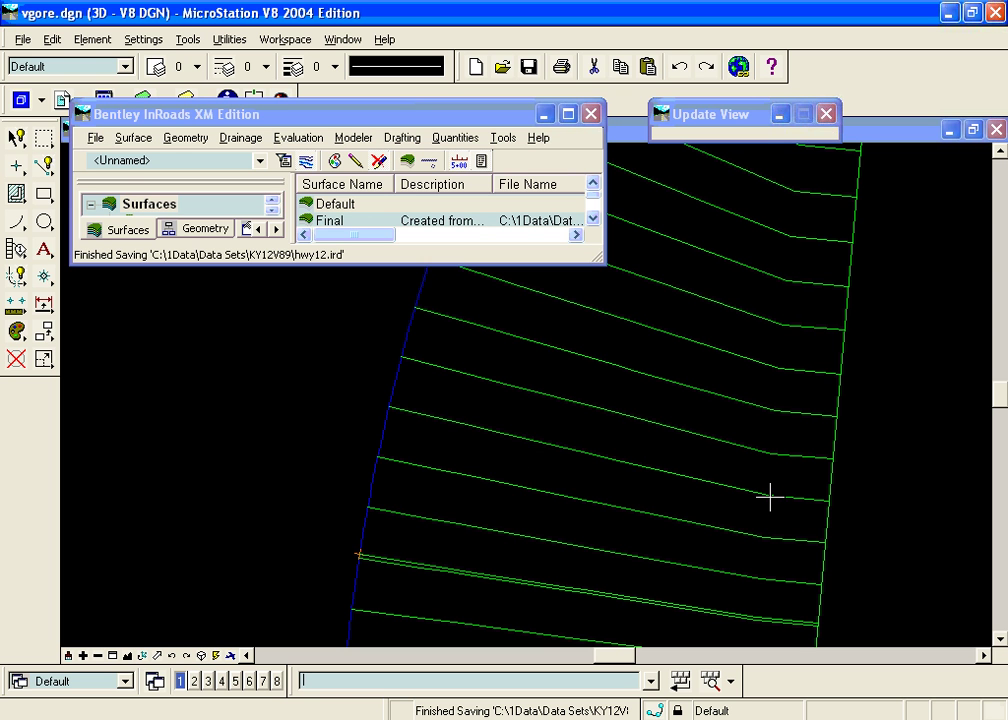
scroll(770, 497, down, 2)
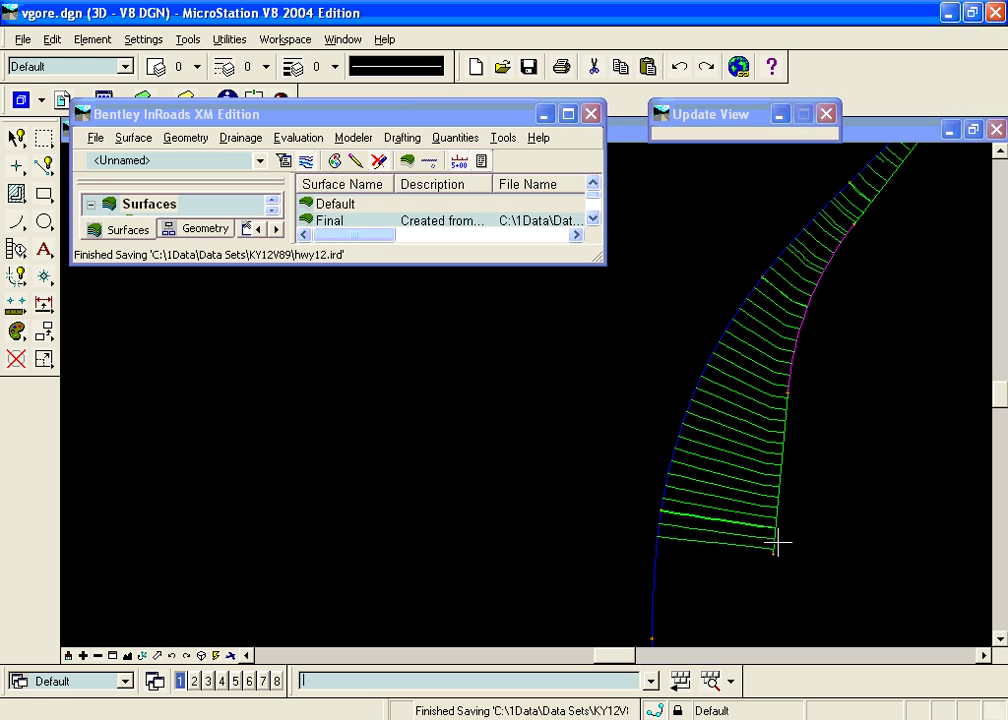
scroll(778, 543, down, 4)
scroll(792, 533, up, 8)
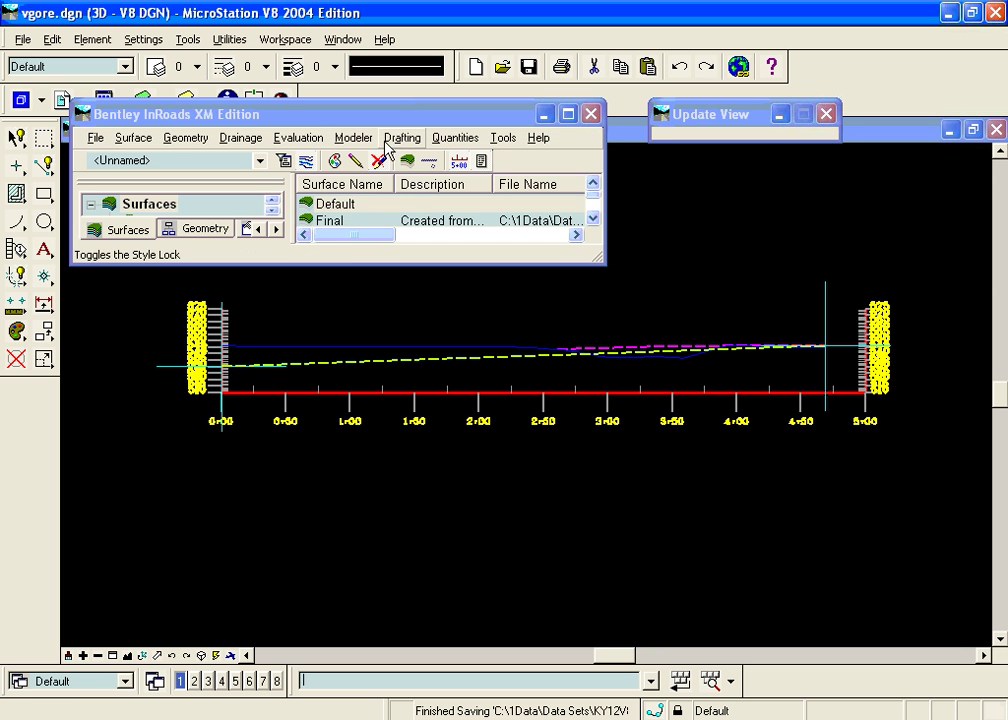
Update the Ramp B profile with vGore features MainIdeal, Maximum, Minimum and RampIdeal.
click(300, 138)
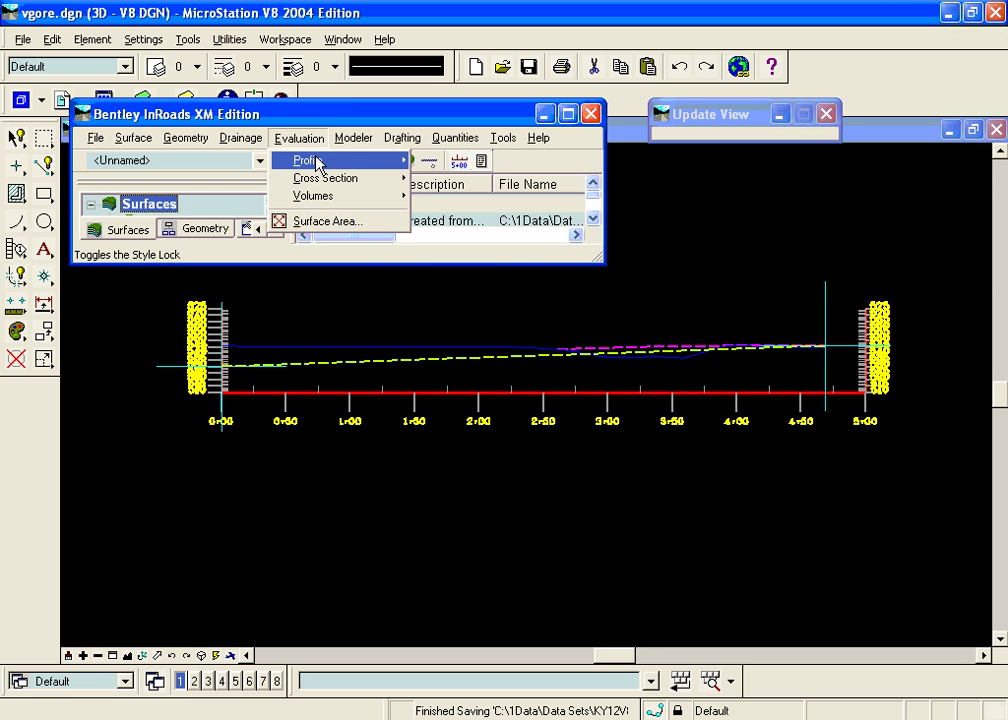
mouse_move(318, 165)
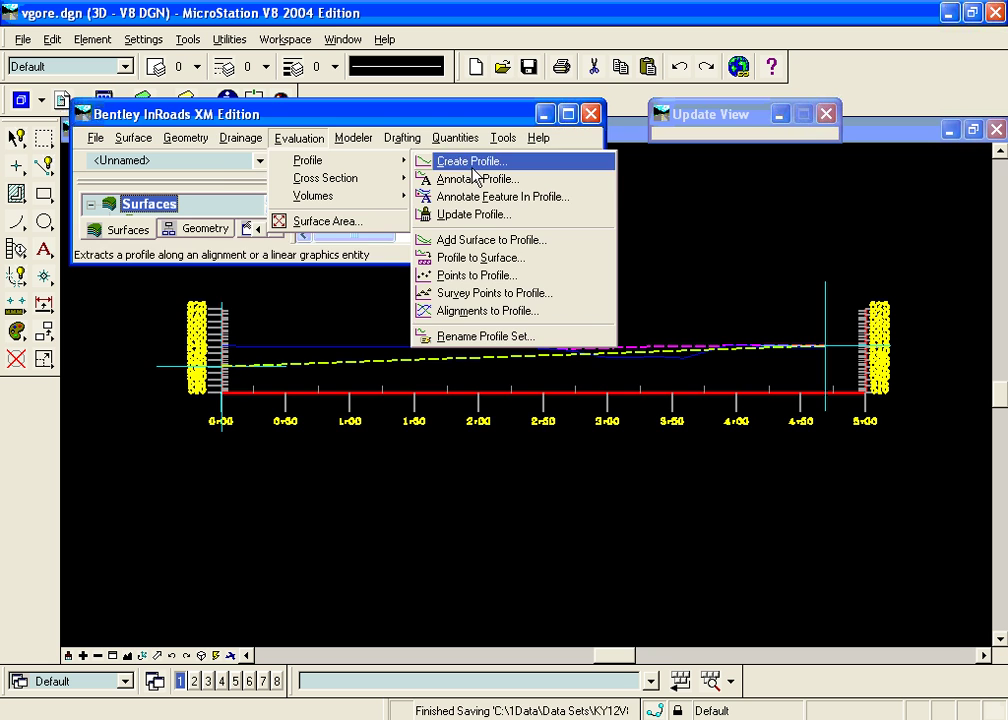
click(430, 214)
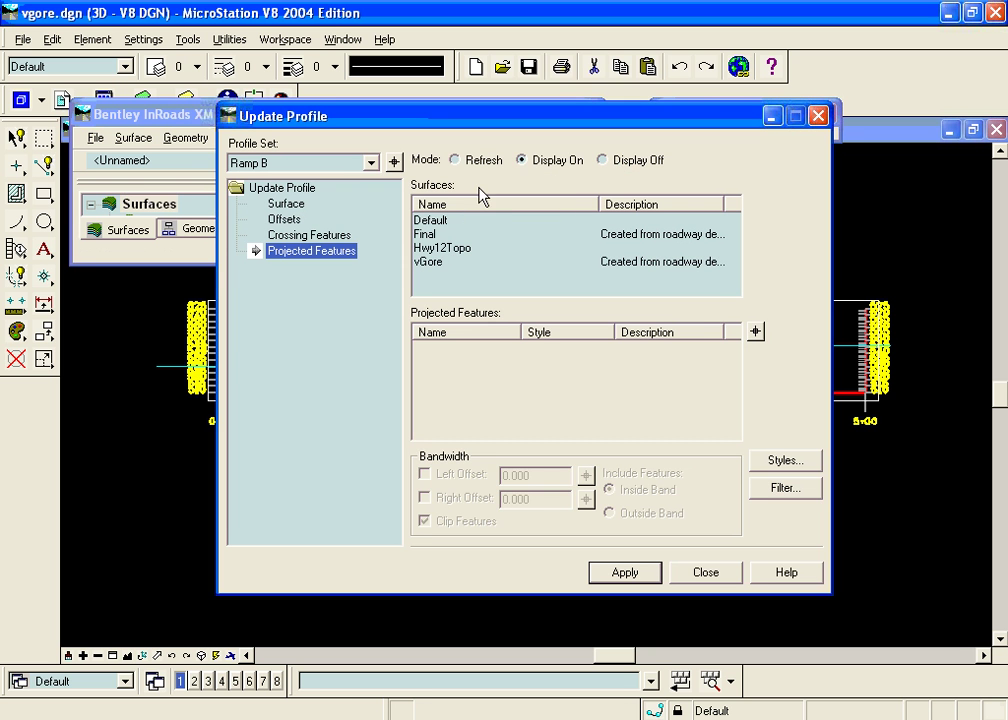
click(435, 263)
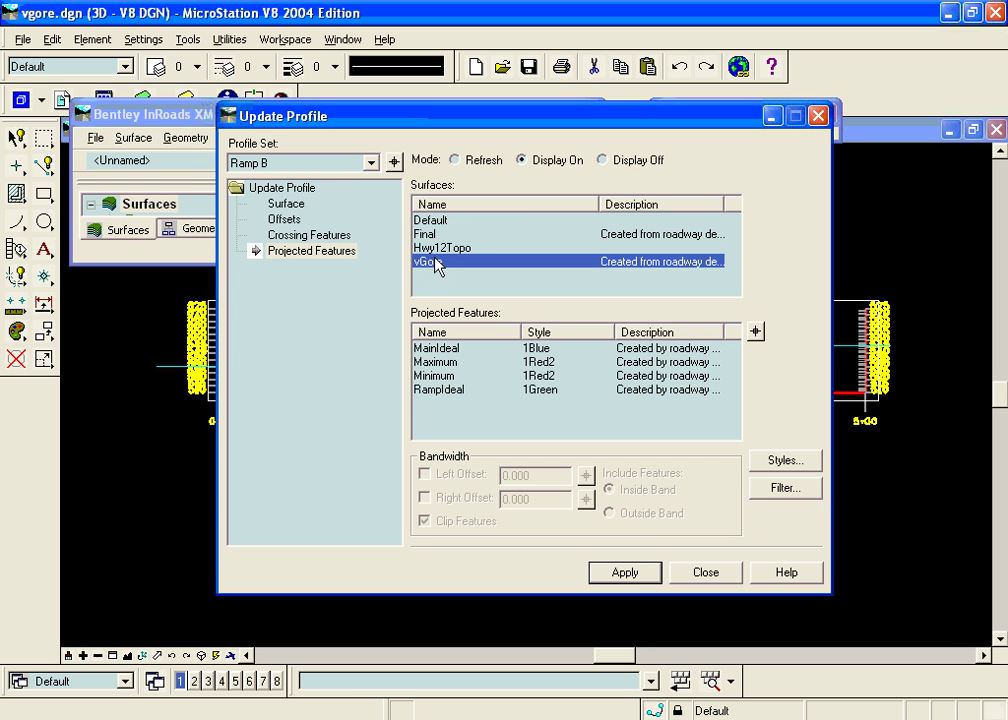
click(310, 252)
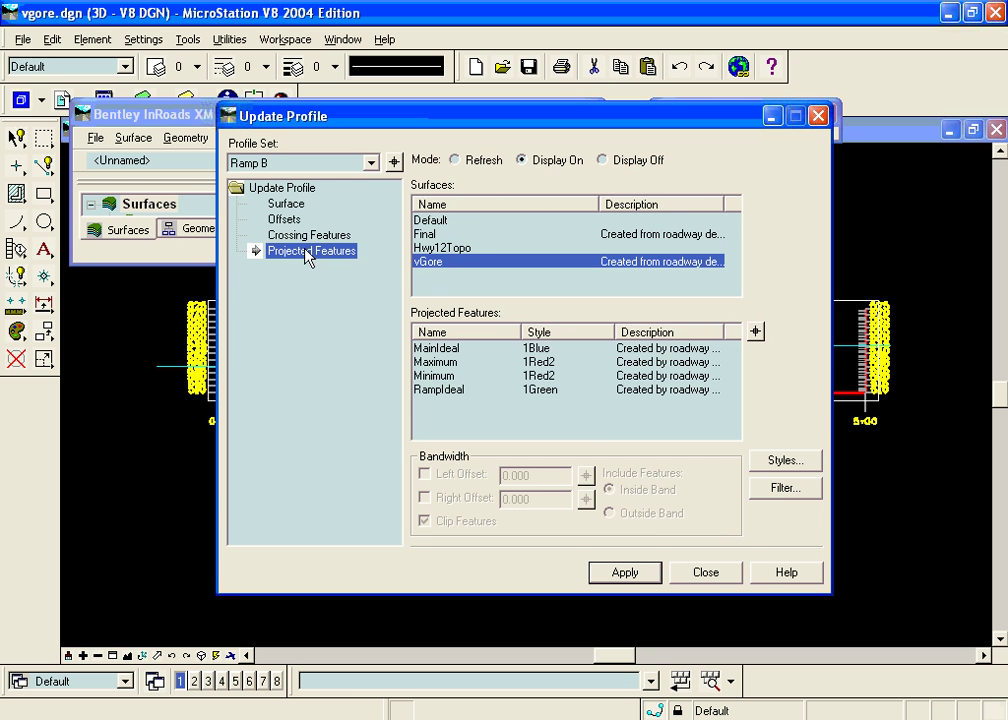
click(440, 350)
shift+click(440, 389)
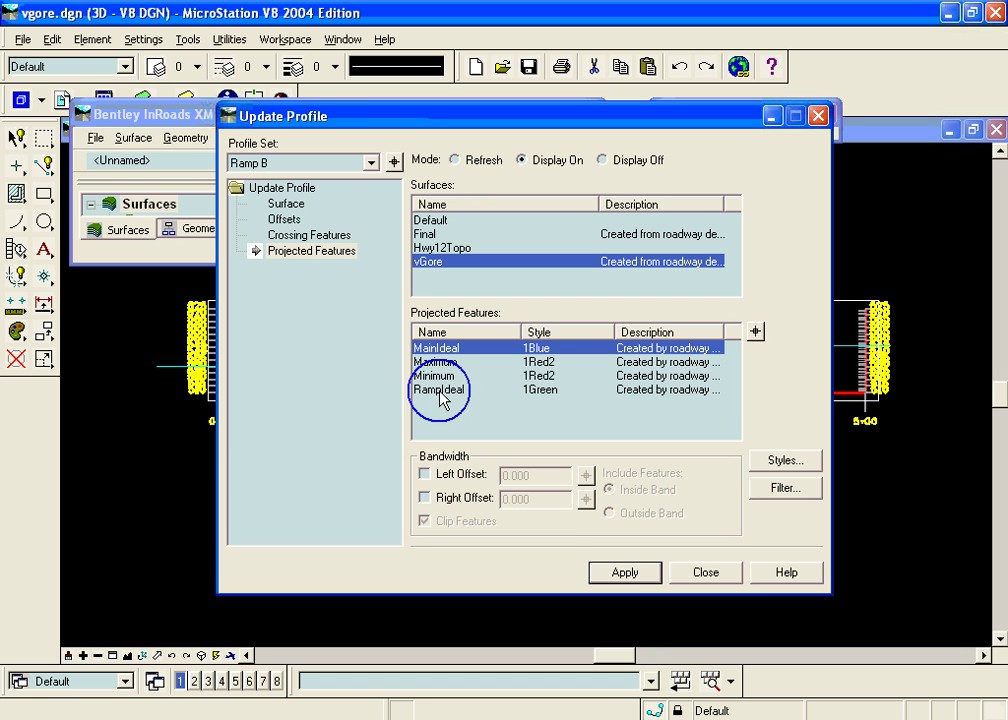
click(618, 574)
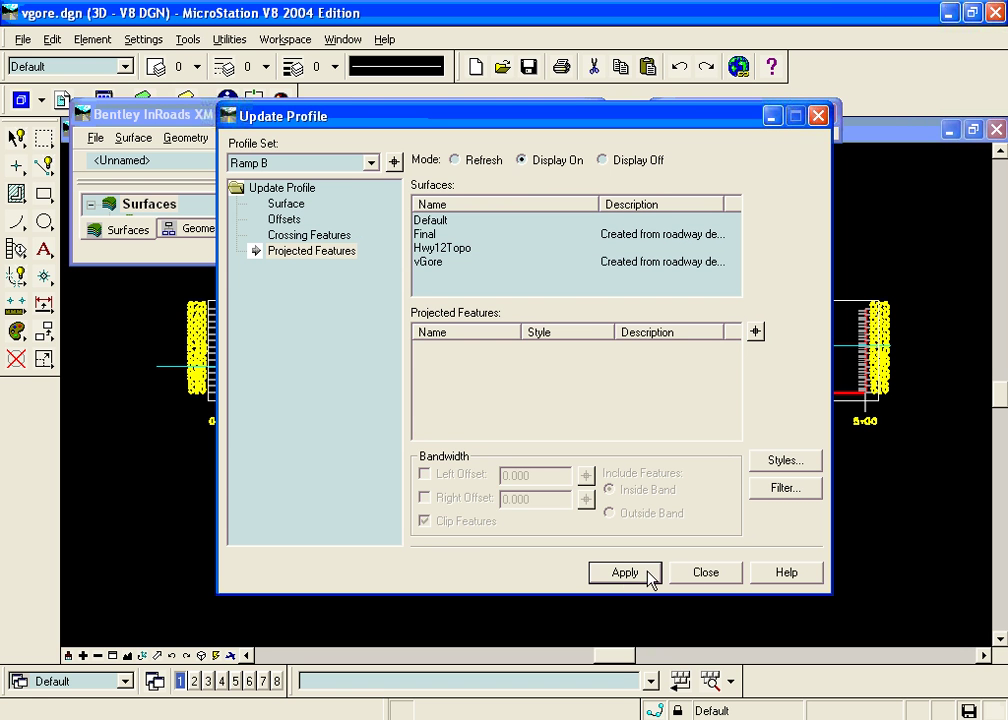
click(708, 574)
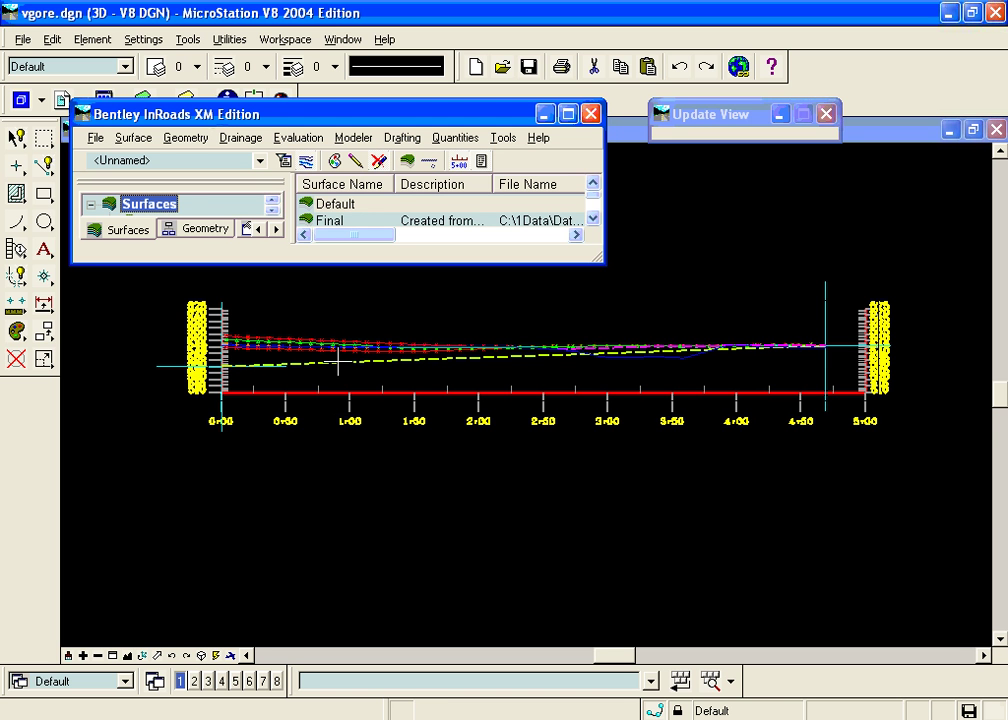
click(270, 331)
scroll(237, 345, up, 5)
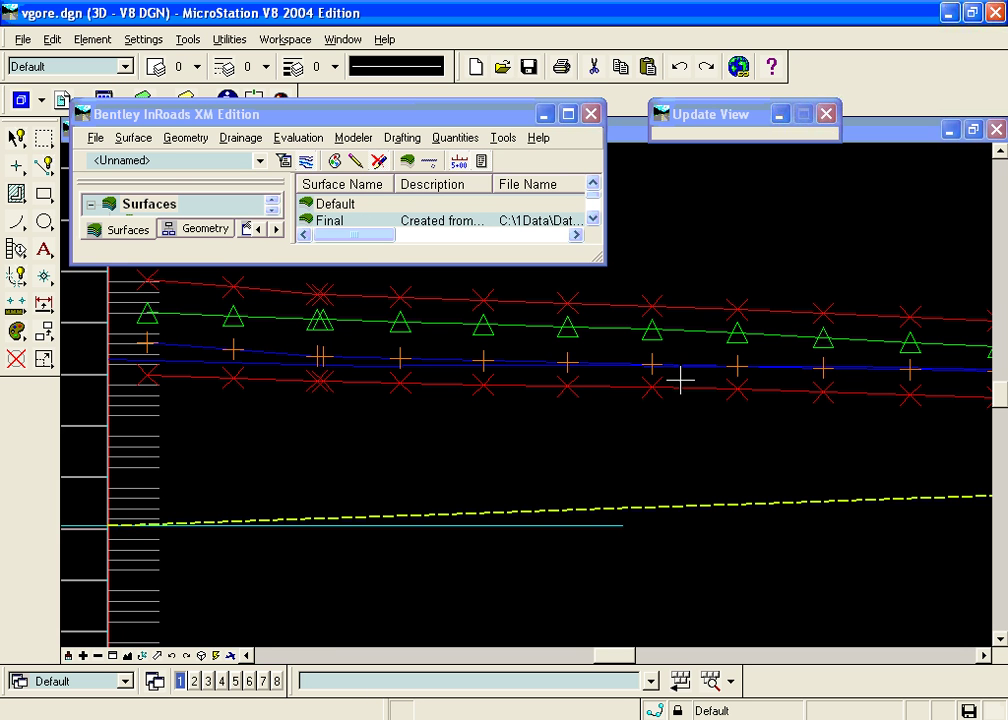
scroll(575, 382, down, 2)
scroll(541, 383, down, 2)
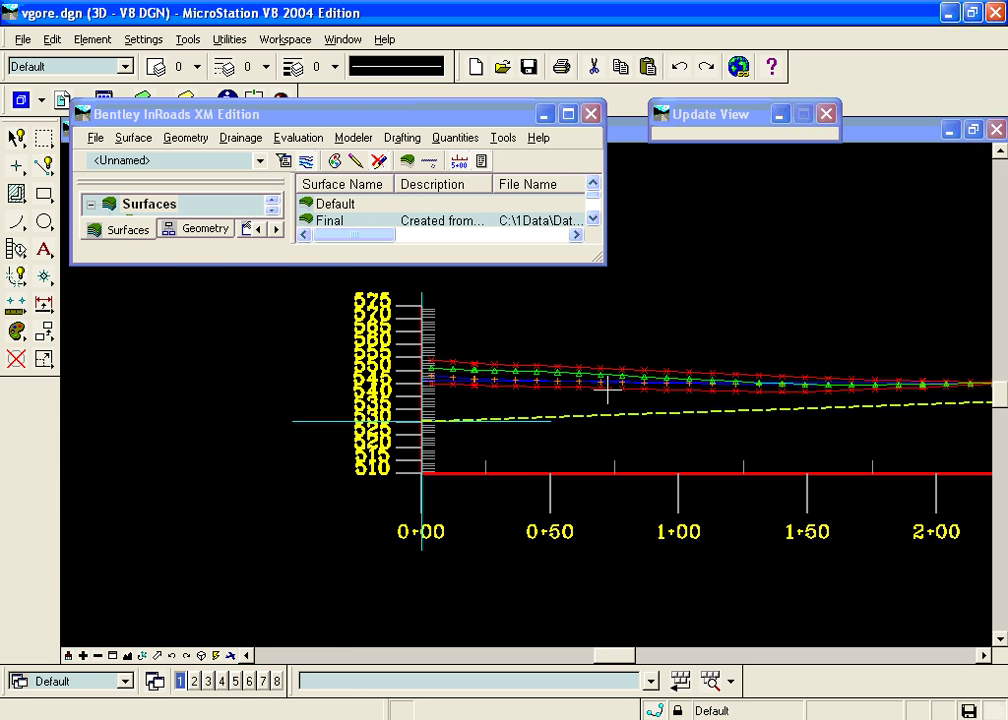
scroll(607, 385, up, 4)
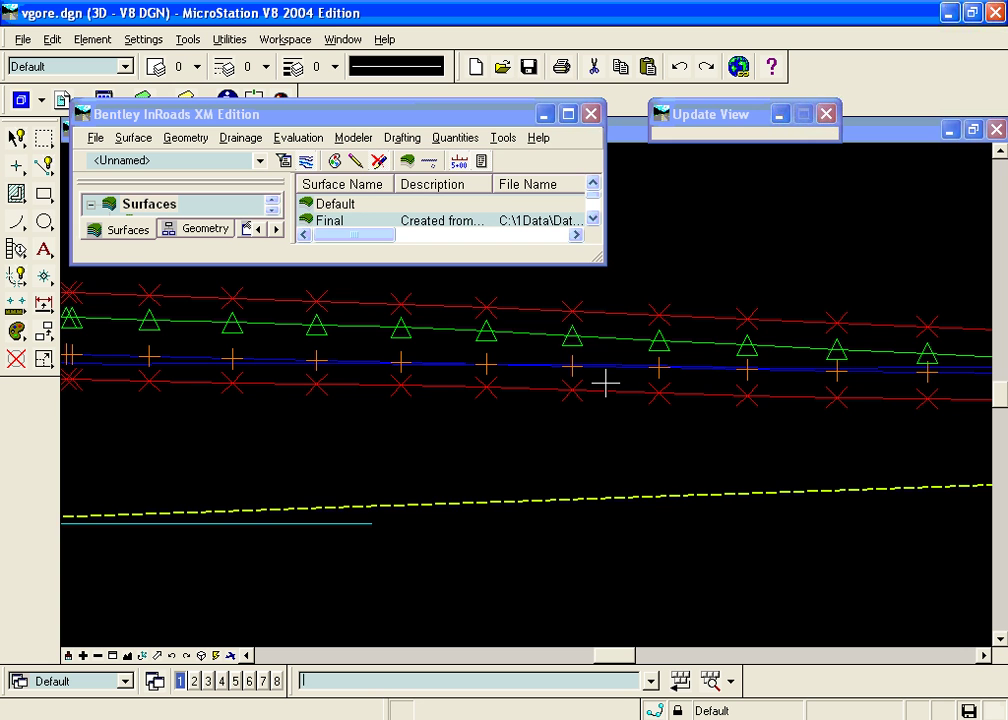
scroll(605, 381, down, 2)
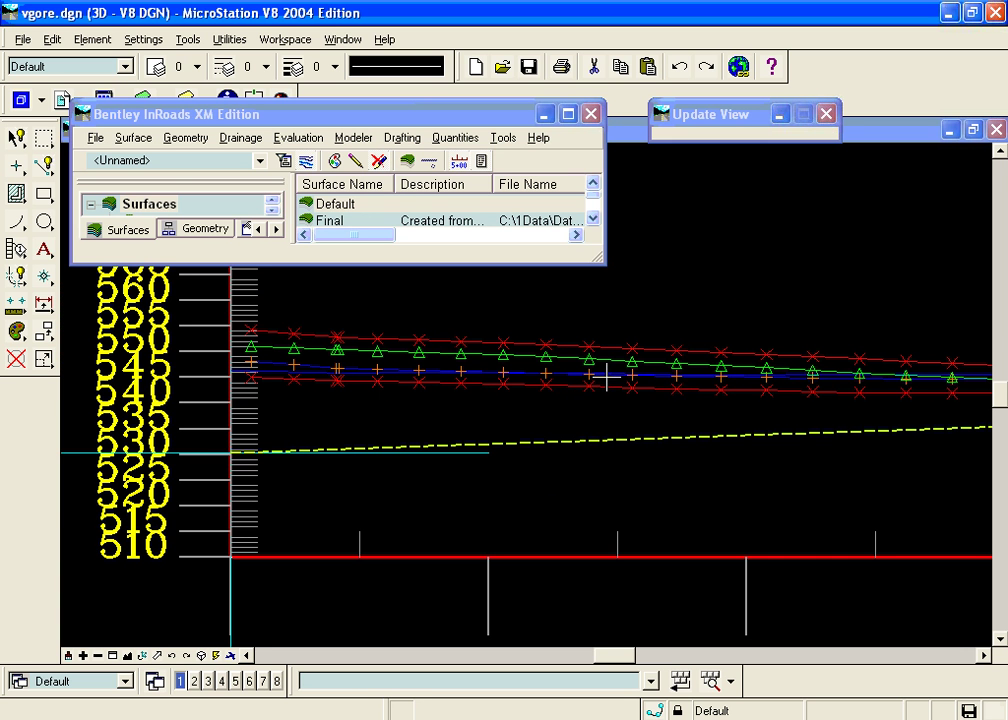
scroll(607, 378, up, 2)
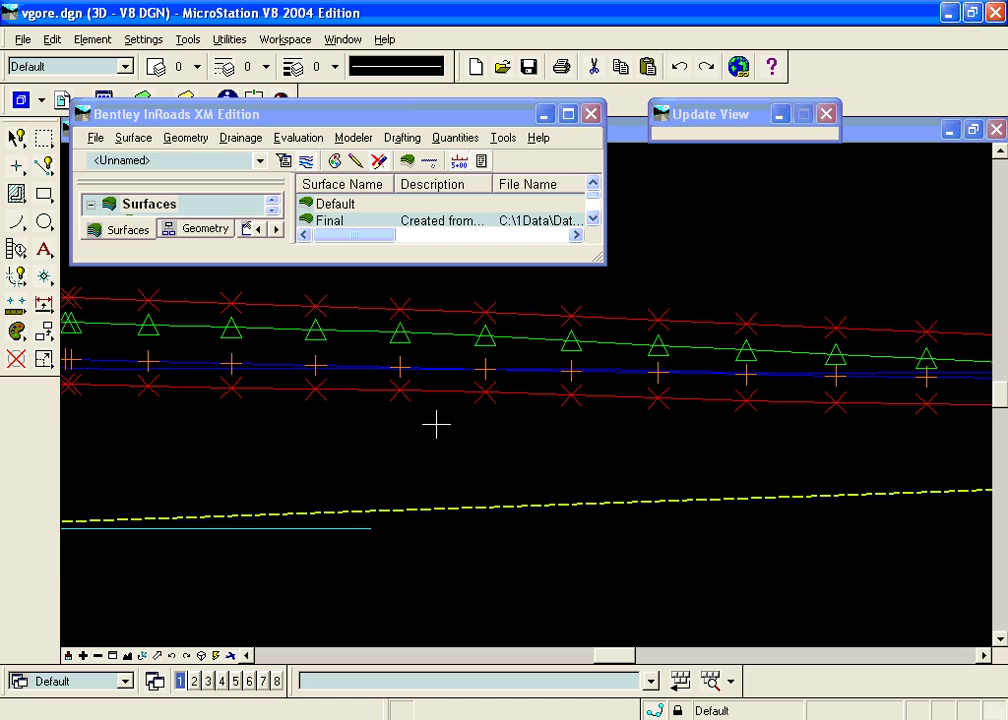
scroll(436, 425, down, 3)
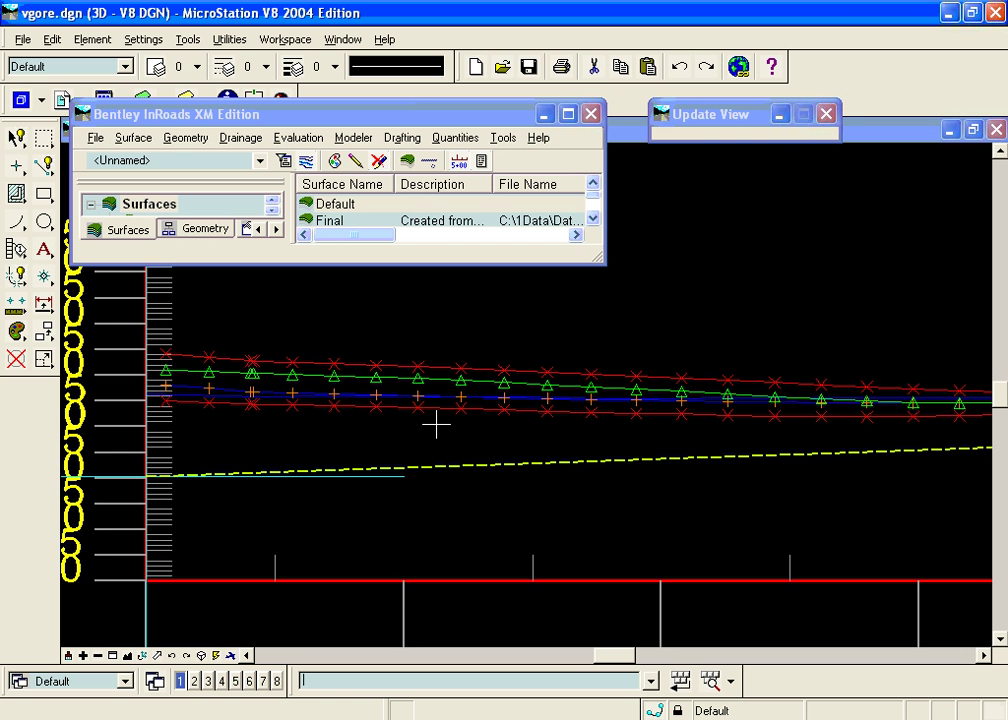